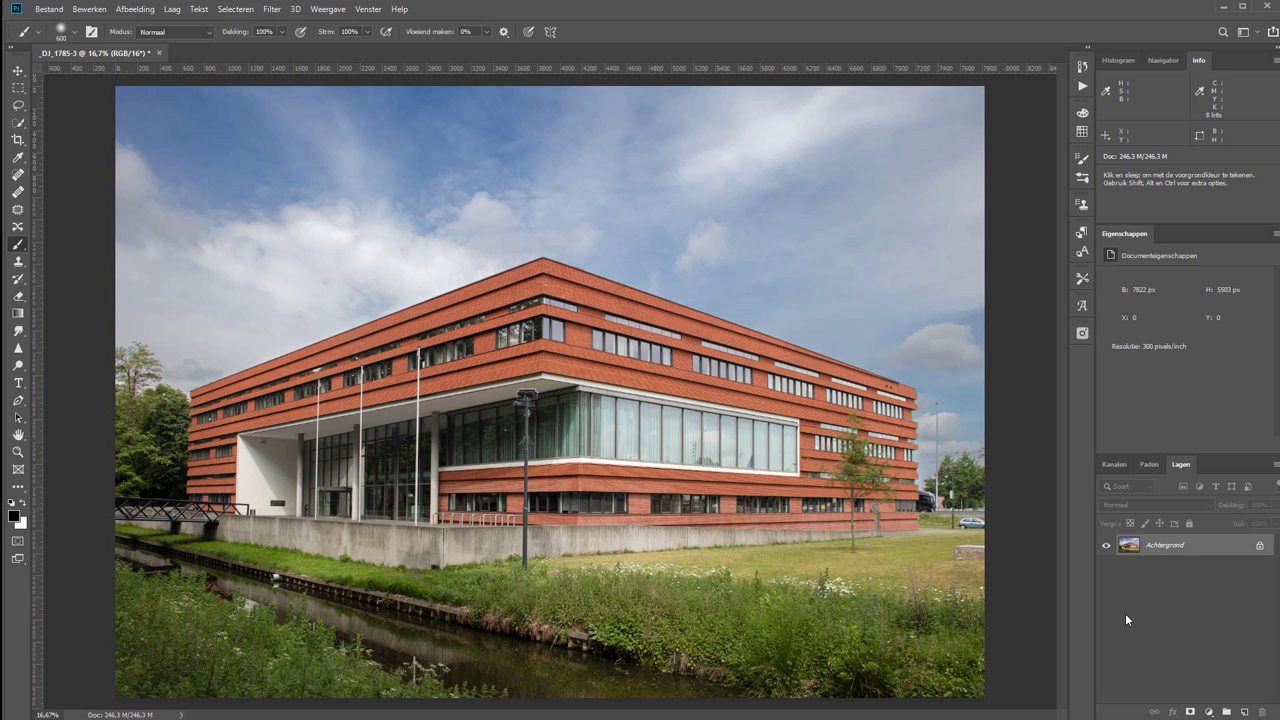
# Step: Duplicate Achtergrond with Ctrl+J to create the Laag 1 working copy
pyautogui.hotkey('ctrl', 'j')
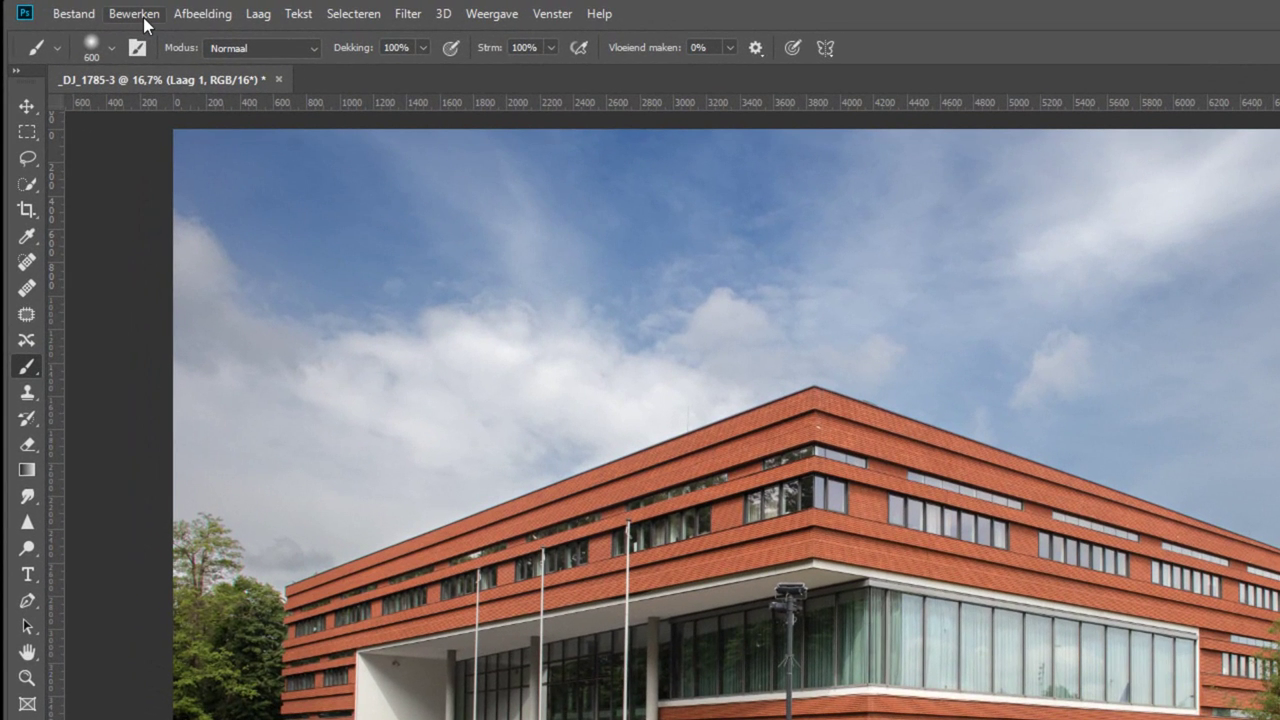
# Step: Start Perspectief verdraaien on Laag 1 from the Bewerken menu
pyautogui.click(140, 16)
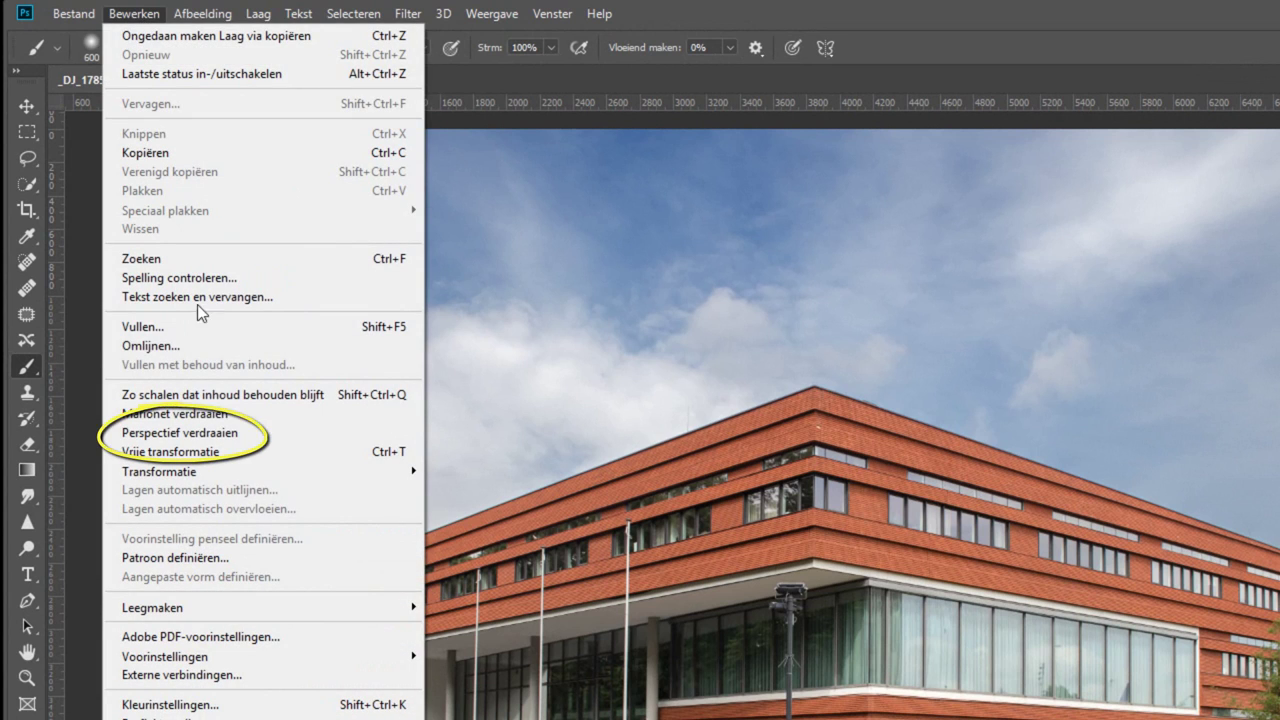
pyautogui.click(243, 434)
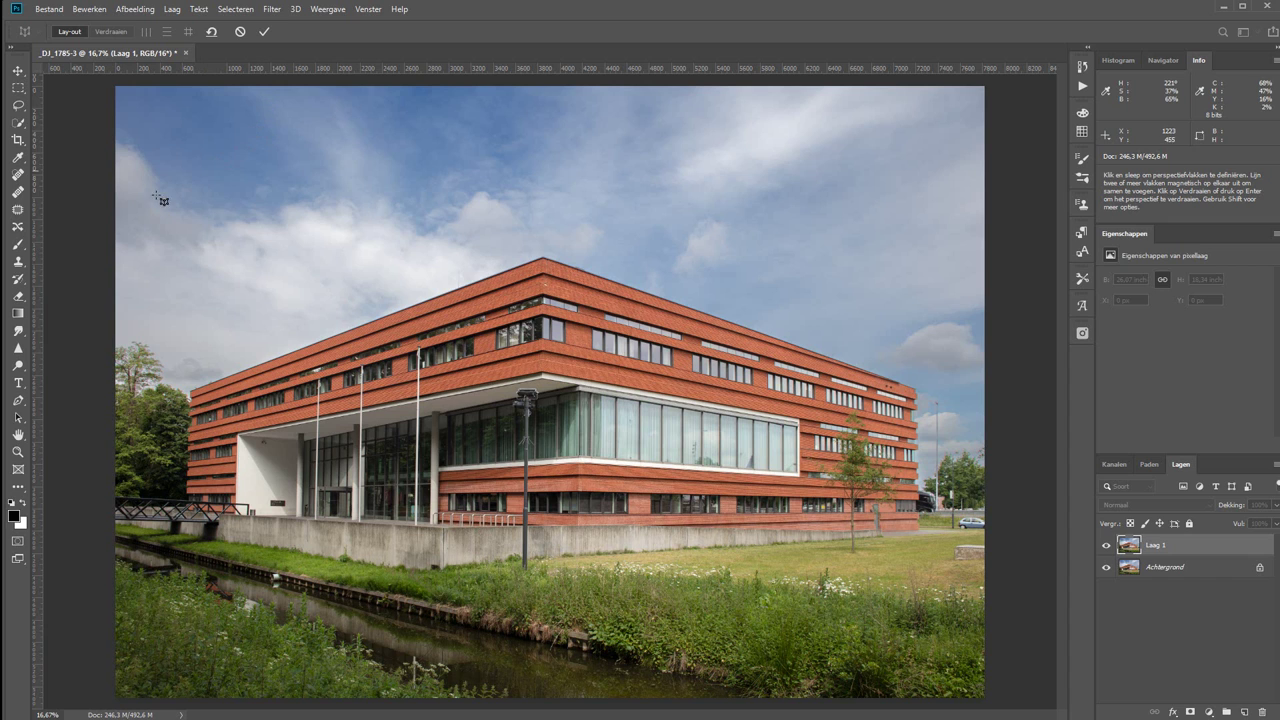
# Step: Draw a plane over the left facade and fit its sides to the facade's edges
pyautogui.moveTo(136, 184)
pyautogui.mouseDown()
pyautogui.moveTo(541, 620)
pyautogui.moveTo(707, 626)
pyautogui.mouseUp()
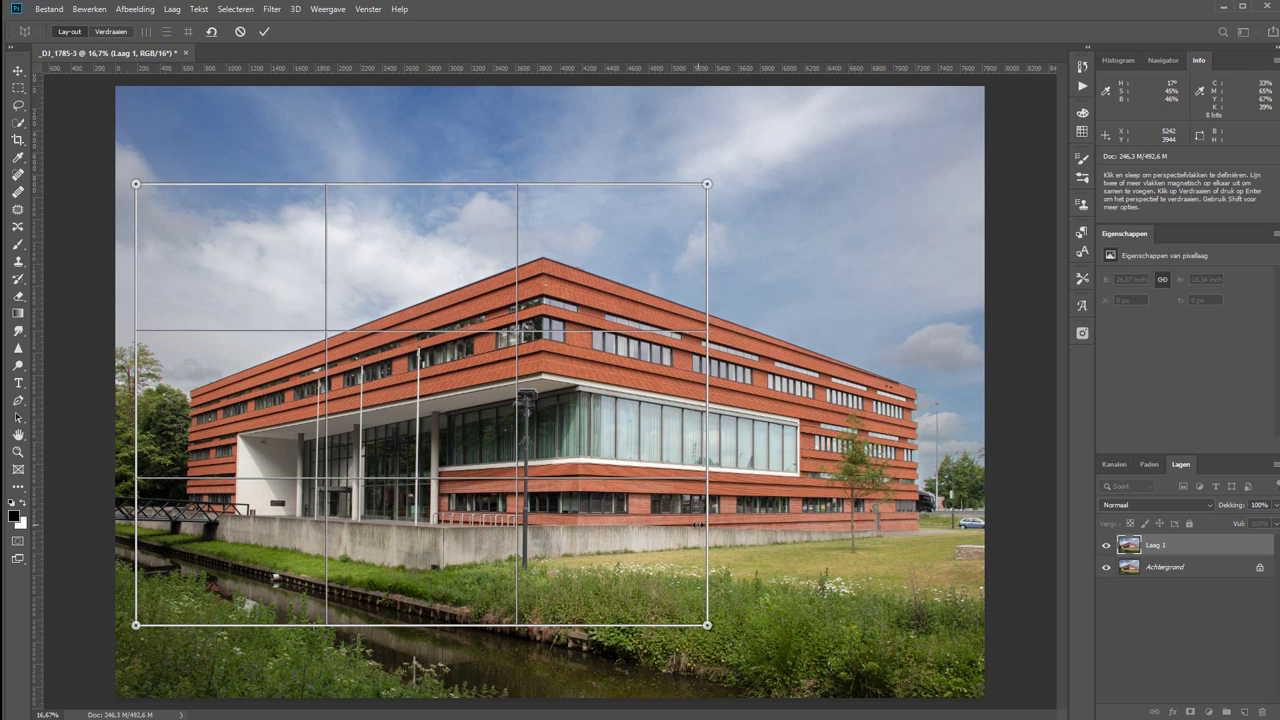
pyautogui.moveTo(186, 574); pyautogui.dragTo(345, 487)
pyautogui.moveTo(268, 462); pyautogui.dragTo(333, 568)
pyautogui.moveTo(707, 185); pyautogui.dragTo(543, 182)
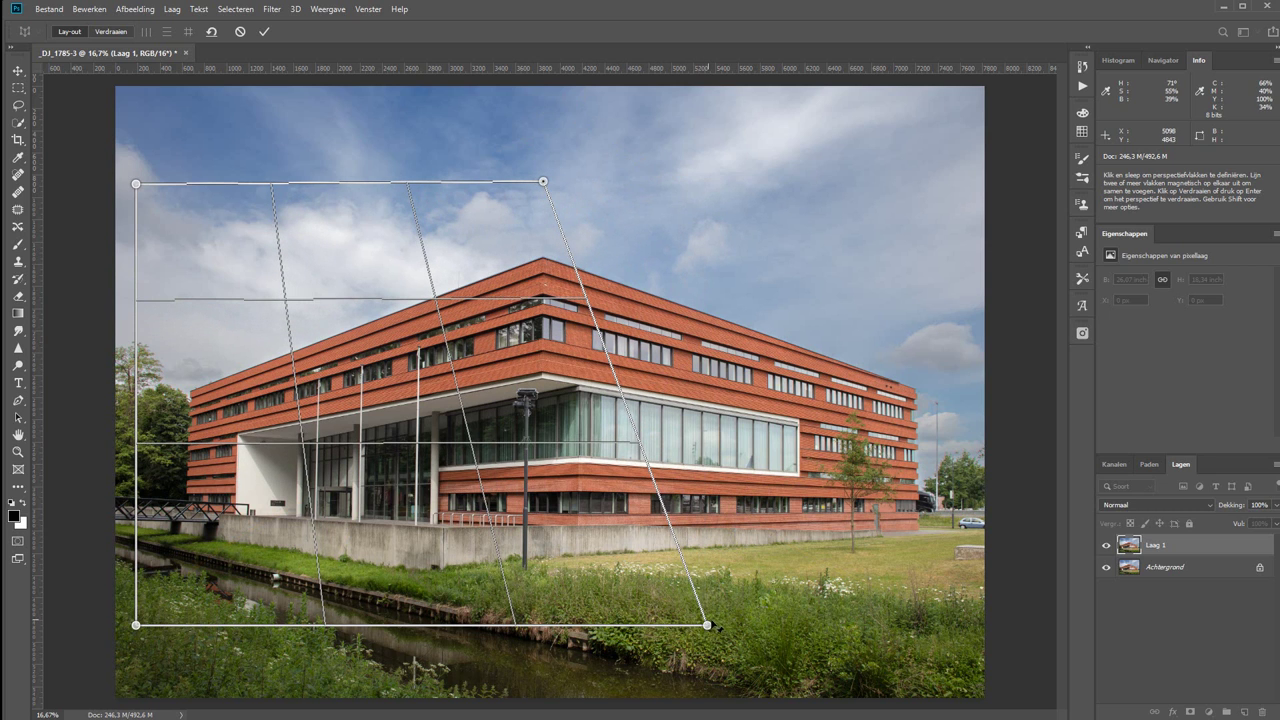
pyautogui.moveTo(708, 626); pyautogui.dragTo(537, 630)
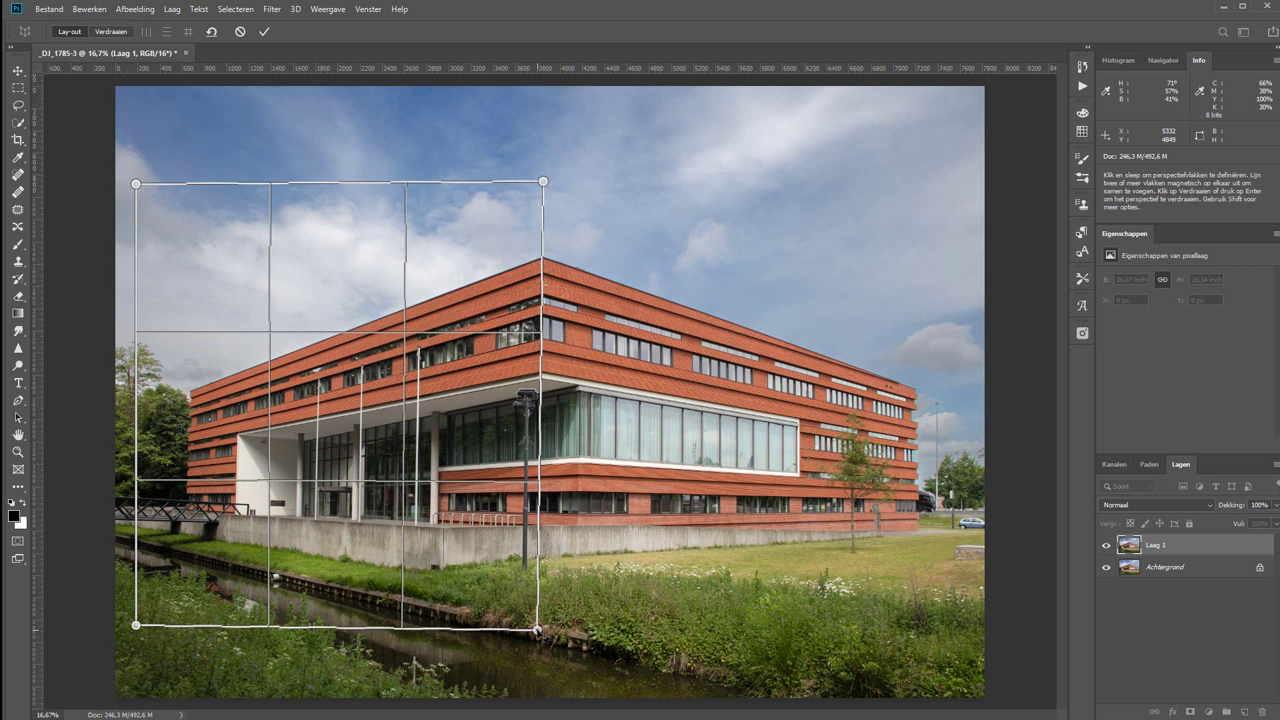
pyautogui.moveTo(137, 184); pyautogui.dragTo(206, 196)
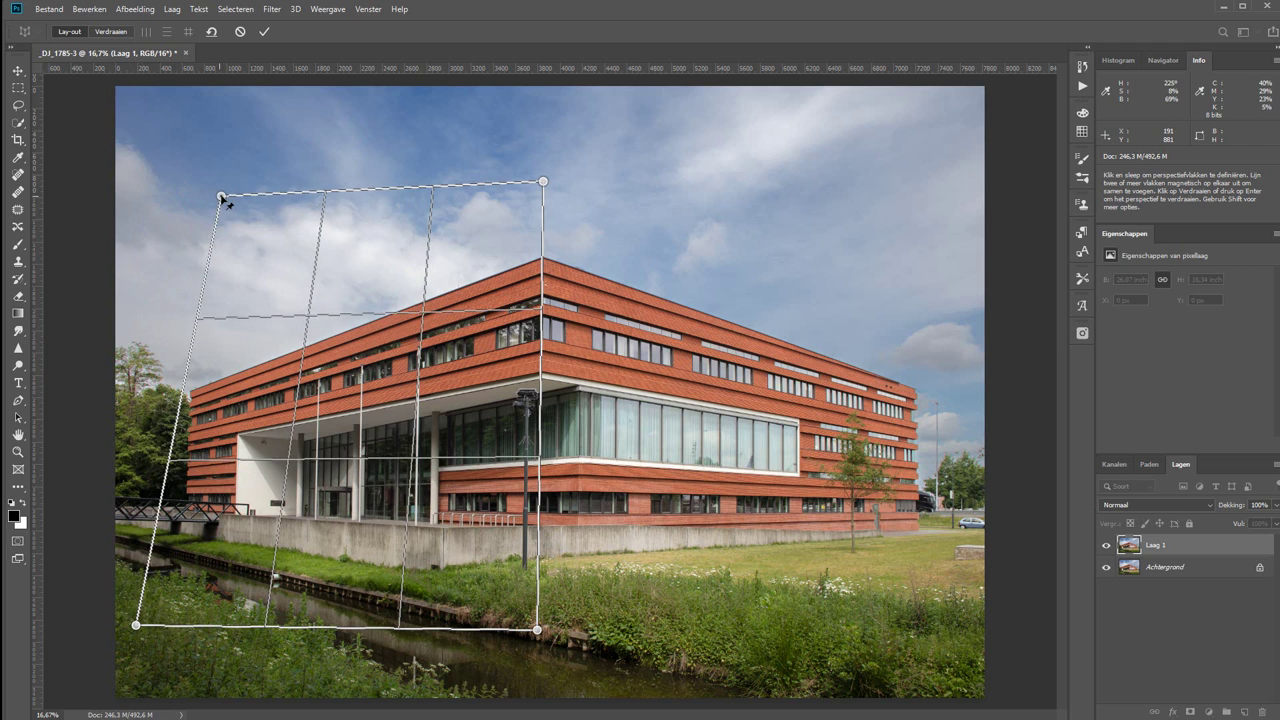
pyautogui.moveTo(136, 626); pyautogui.dragTo(174, 626)
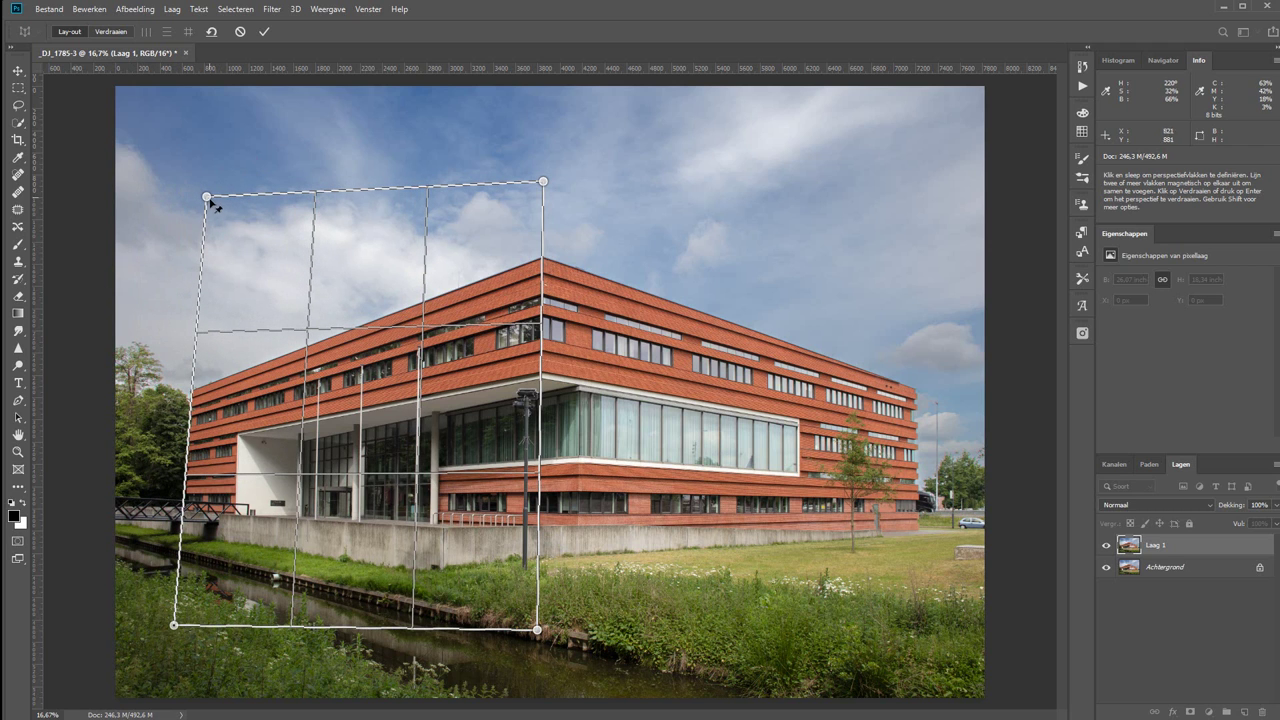
pyautogui.moveTo(206, 196); pyautogui.dragTo(202, 200)
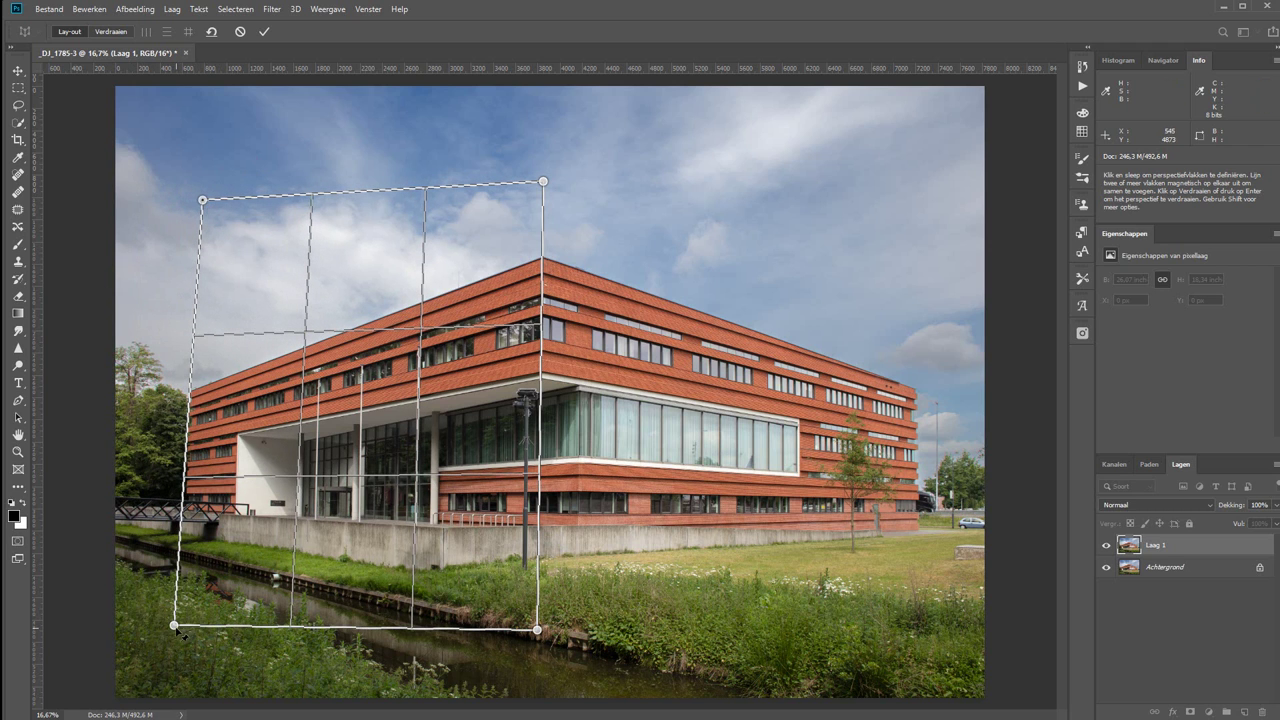
pyautogui.moveTo(174, 626); pyautogui.dragTo(179, 628)
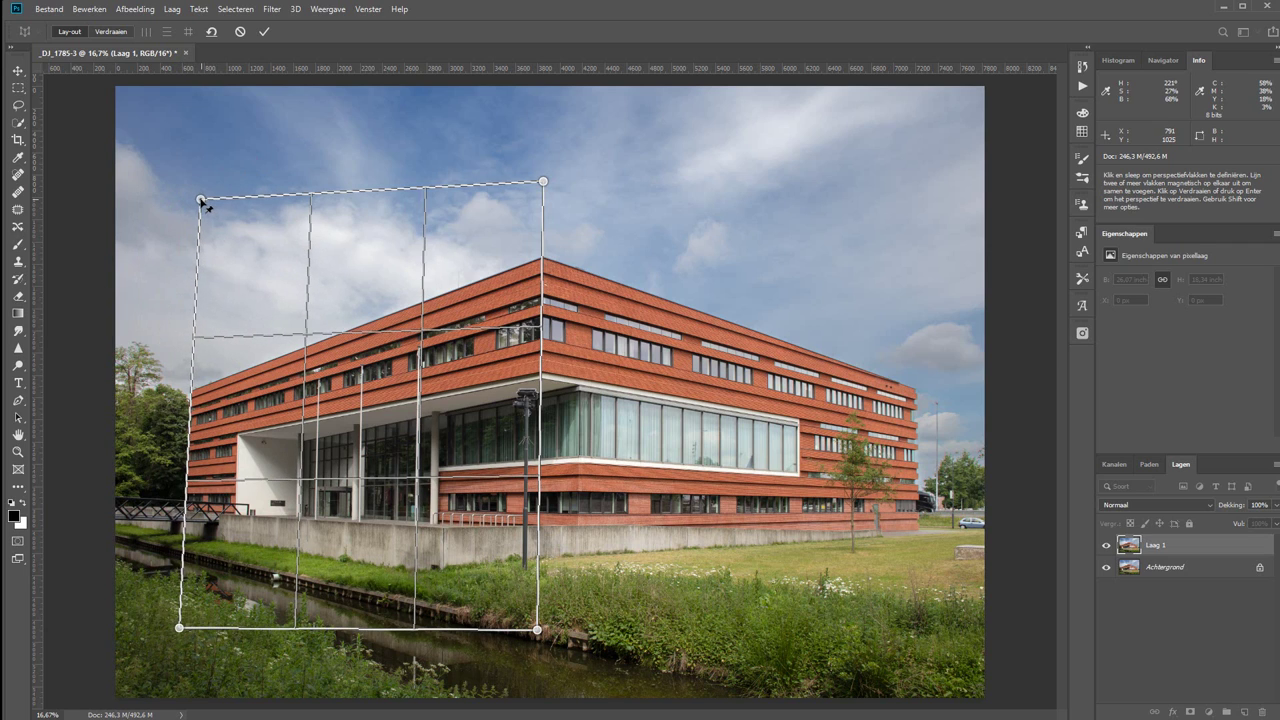
pyautogui.moveTo(203, 201); pyautogui.dragTo(200, 199)
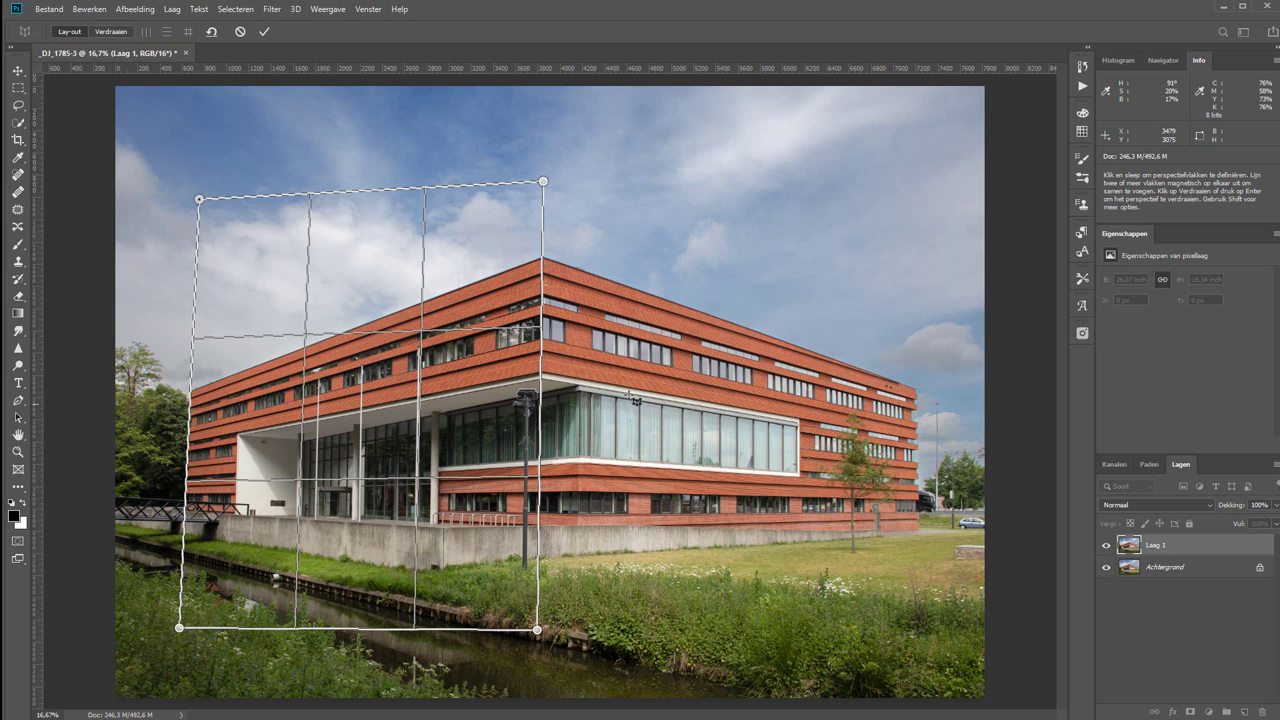
# Step: Lower the plane's top corners to the roofline and raise its bottom corners to the base
pyautogui.moveTo(543, 182); pyautogui.dragTo(543, 258)
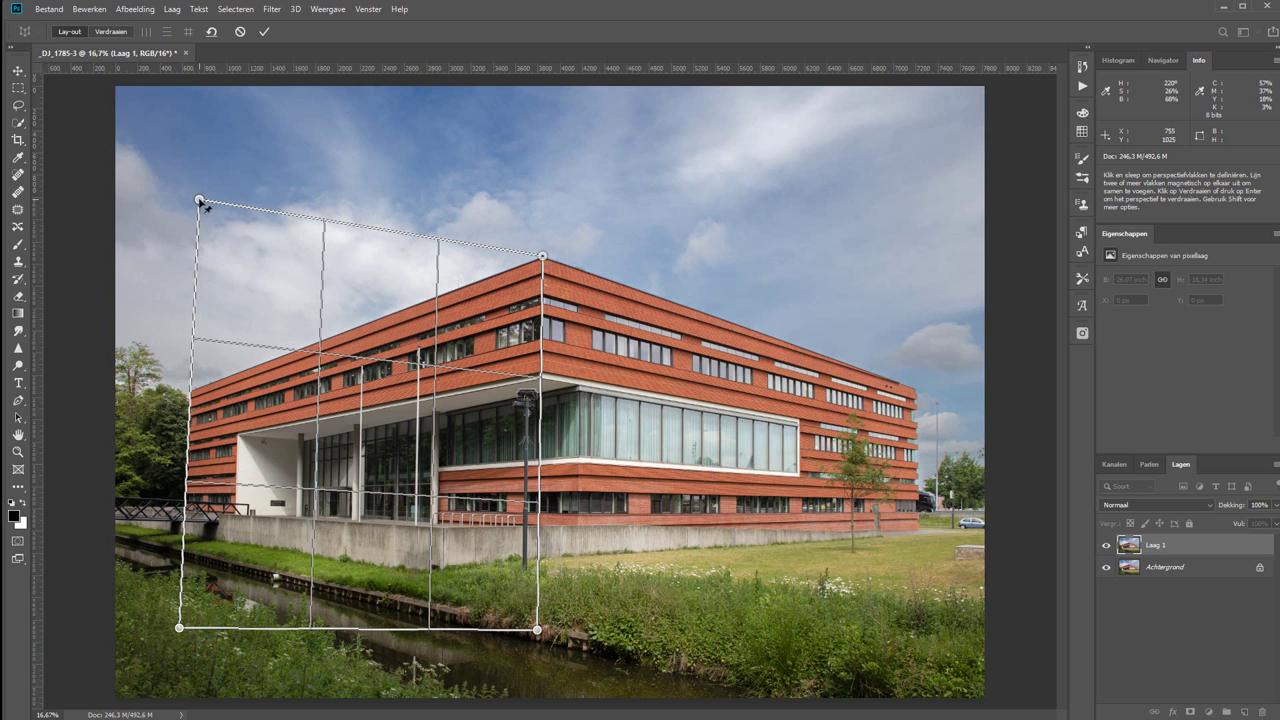
pyautogui.moveTo(199, 200); pyautogui.dragTo(195, 259)
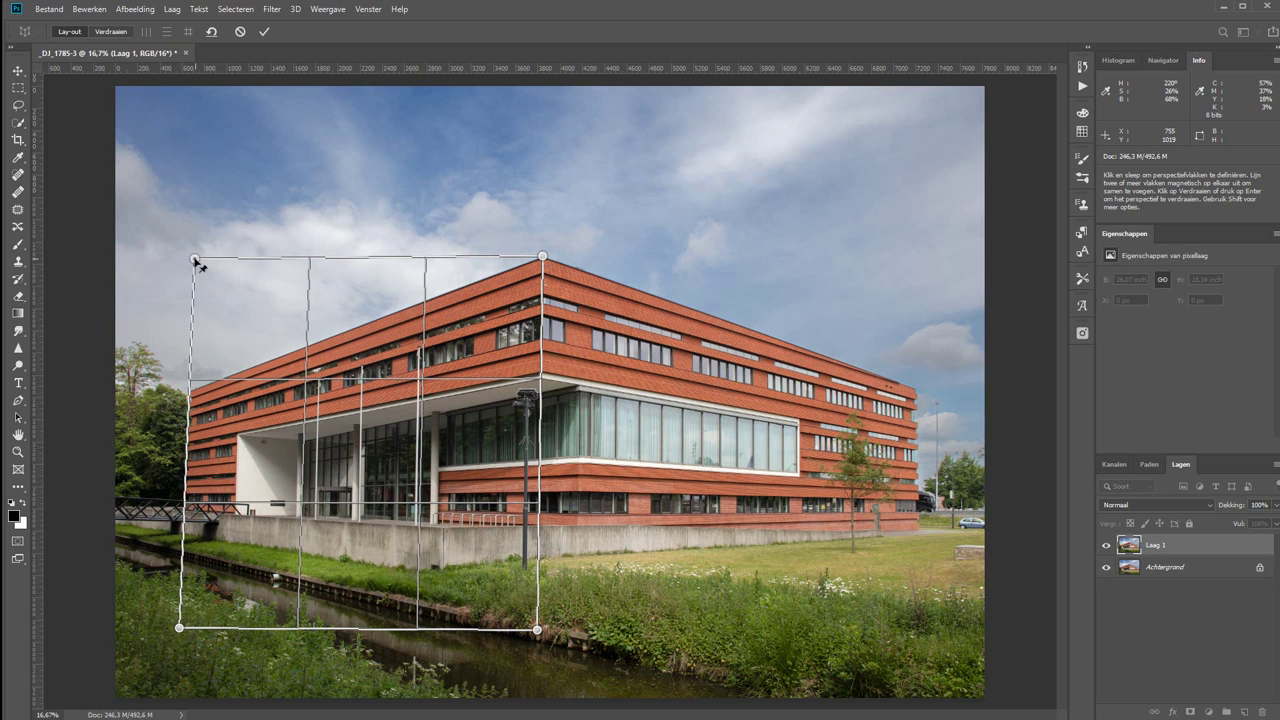
pyautogui.moveTo(196, 259); pyautogui.dragTo(194, 264)
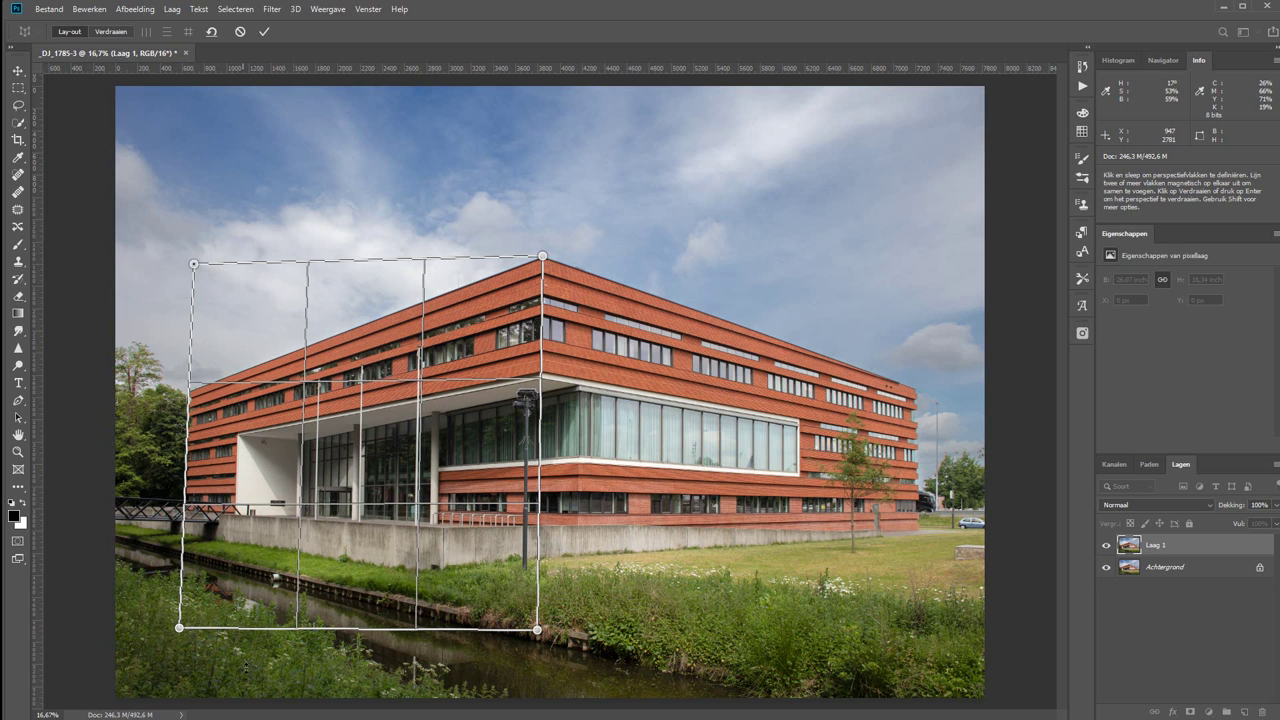
pyautogui.moveTo(537, 630); pyautogui.dragTo(537, 575)
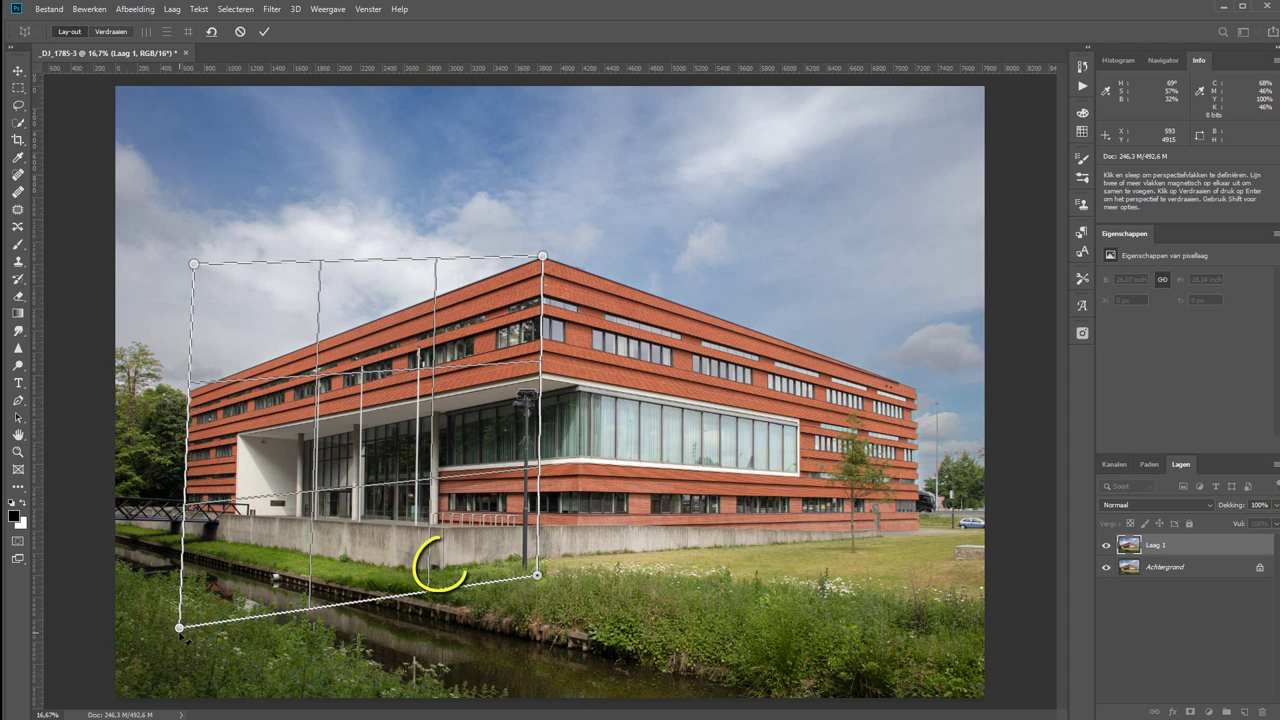
pyautogui.moveTo(180, 630); pyautogui.dragTo(186, 575)
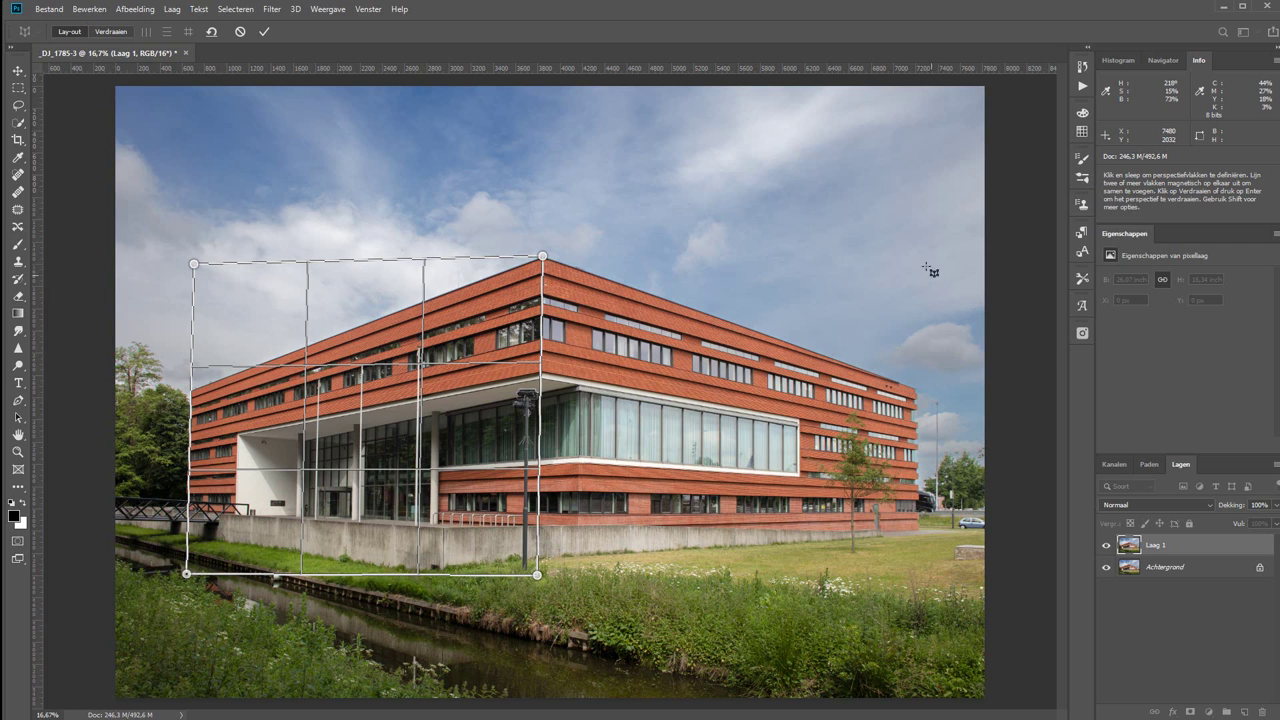
# Step: Draw a right-facade plane, snap its left edge to the first plane, and fit its right corners
pyautogui.moveTo(918, 252)
pyautogui.mouseDown()
pyautogui.moveTo(708, 496)
pyautogui.moveTo(615, 541)
pyautogui.mouseUp()
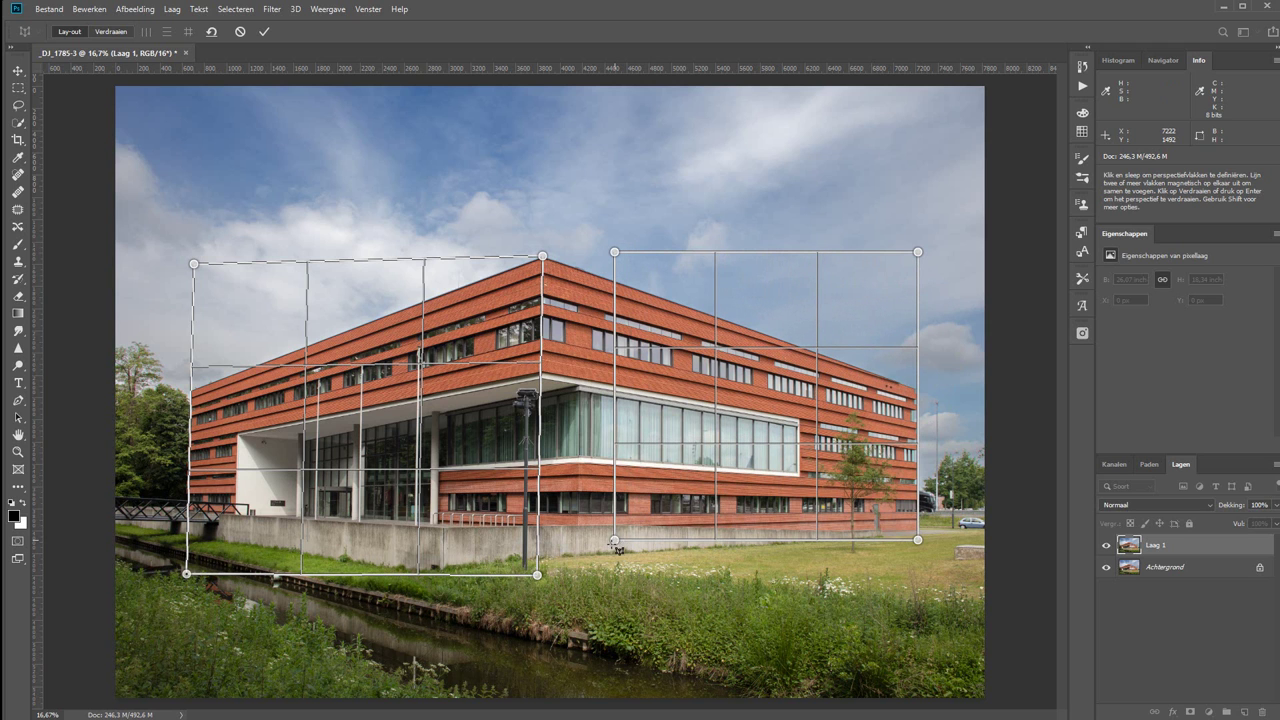
pyautogui.moveTo(615, 541)
pyautogui.mouseDown()
pyautogui.moveTo(566, 572)
pyautogui.moveTo(556, 617)
pyautogui.mouseUp()
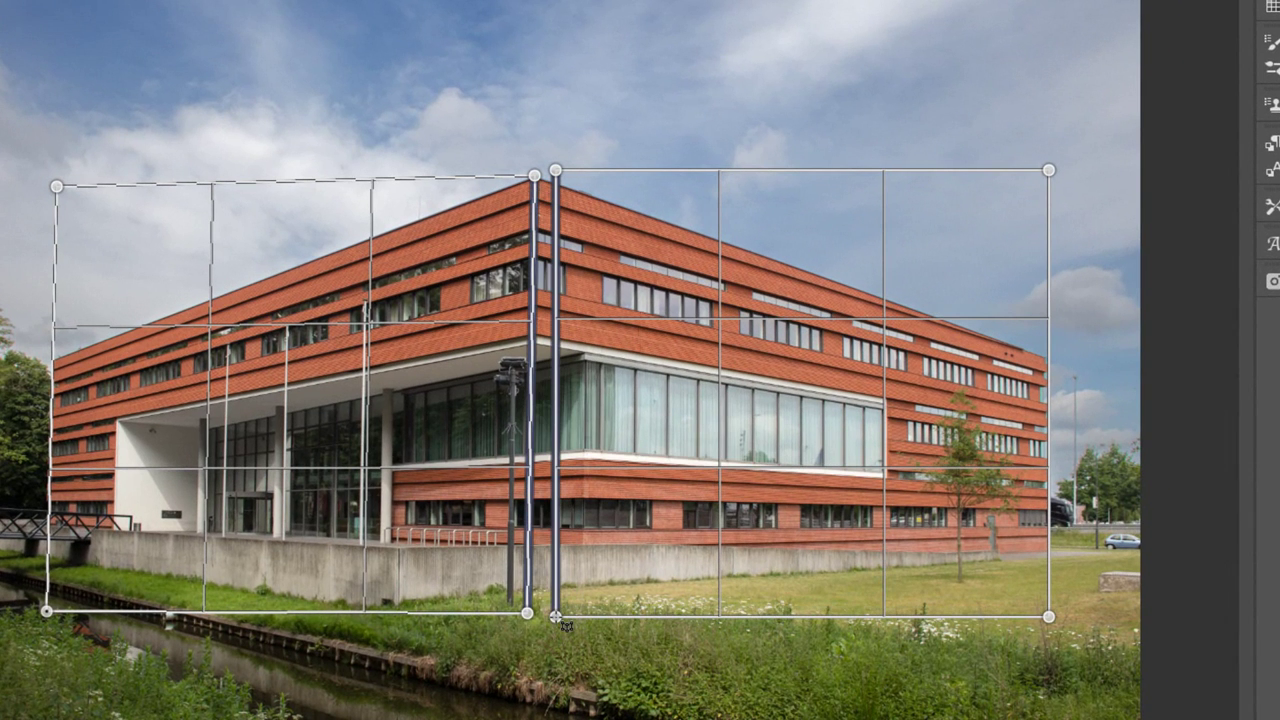
pyautogui.moveTo(565, 626); pyautogui.dragTo(562, 624)
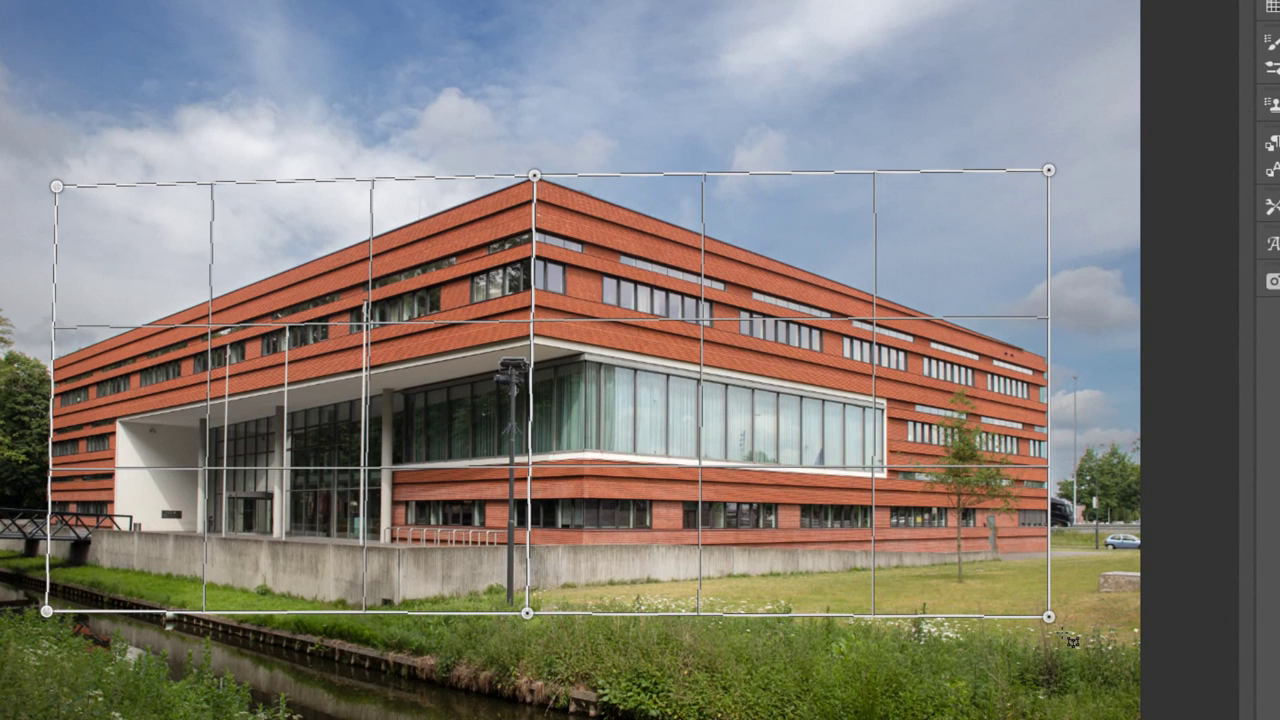
pyautogui.moveTo(1050, 617); pyautogui.dragTo(1051, 611)
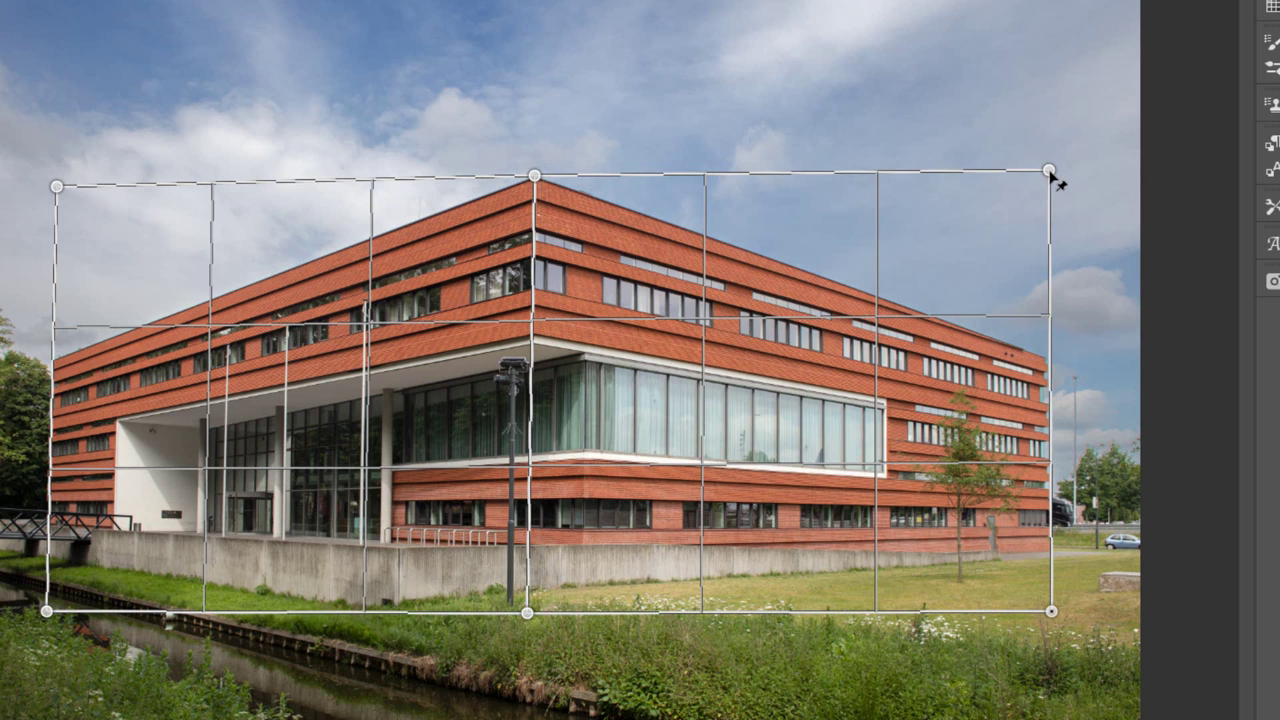
pyautogui.moveTo(1049, 170); pyautogui.dragTo(1047, 175)
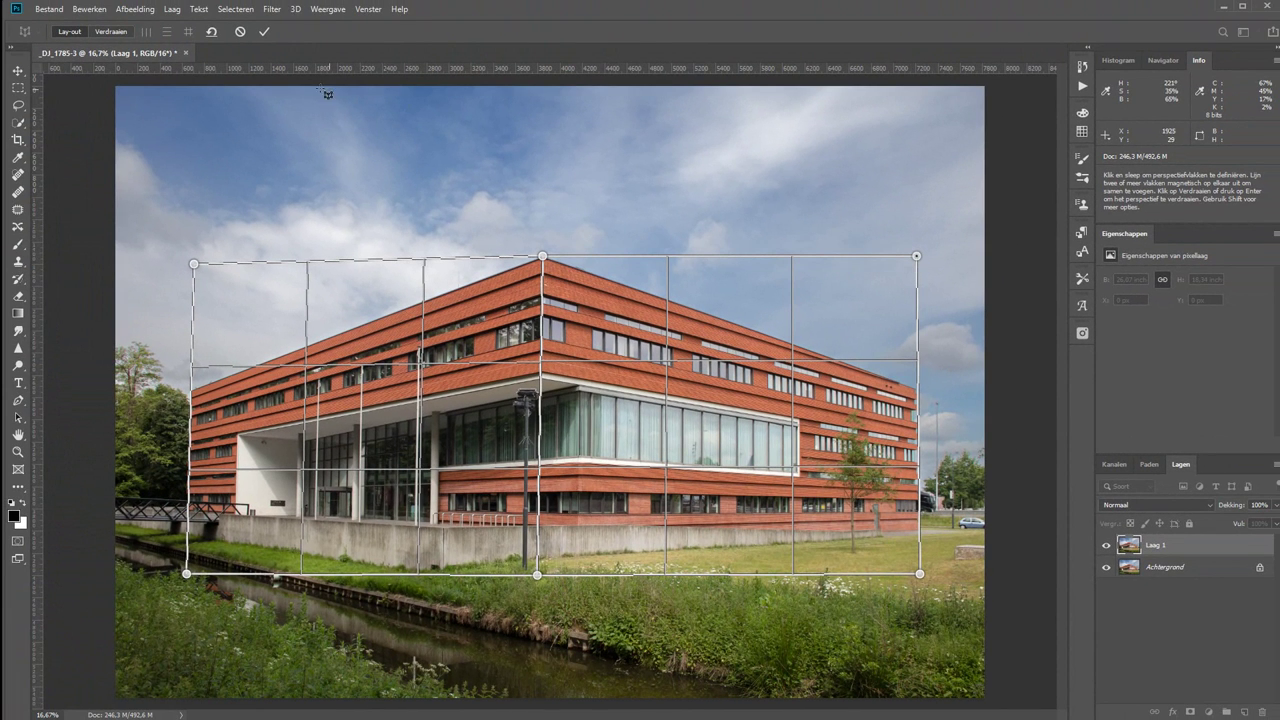
# Step: Switch to Verdraaien mode, auto-straighten the verticals, then level the top edge
pyautogui.click(111, 32)
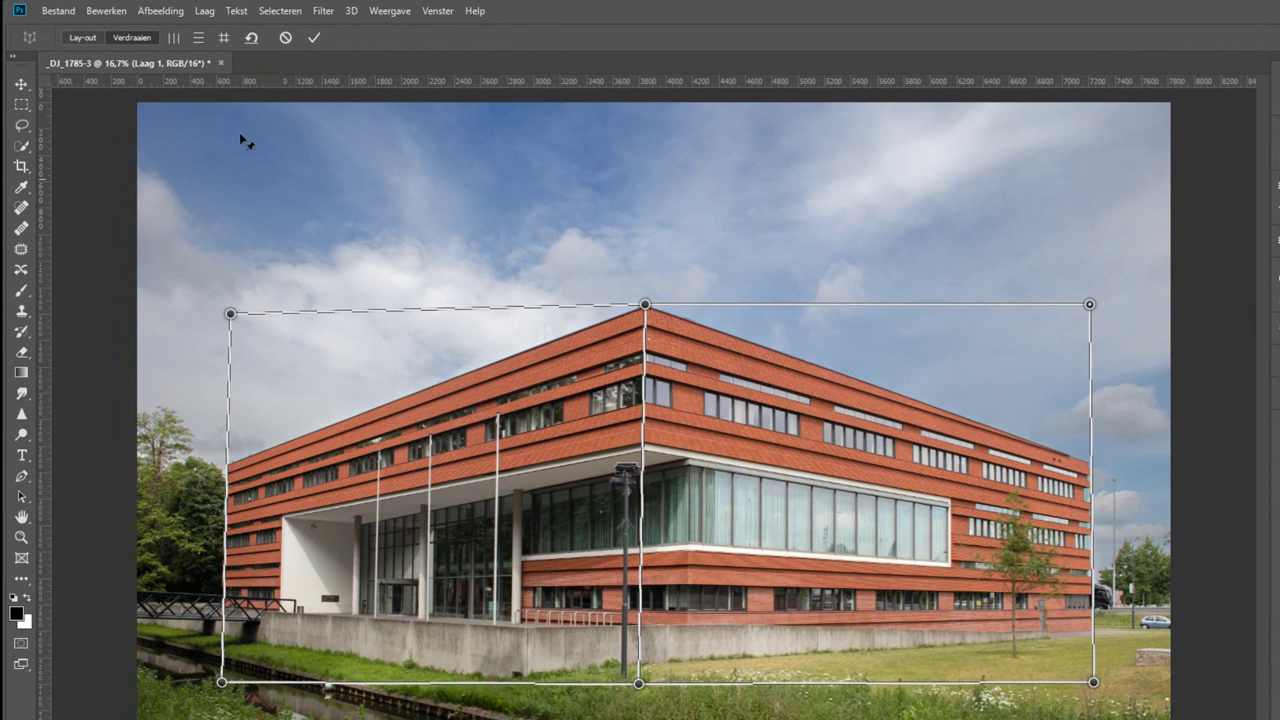
pyautogui.click(173, 37)
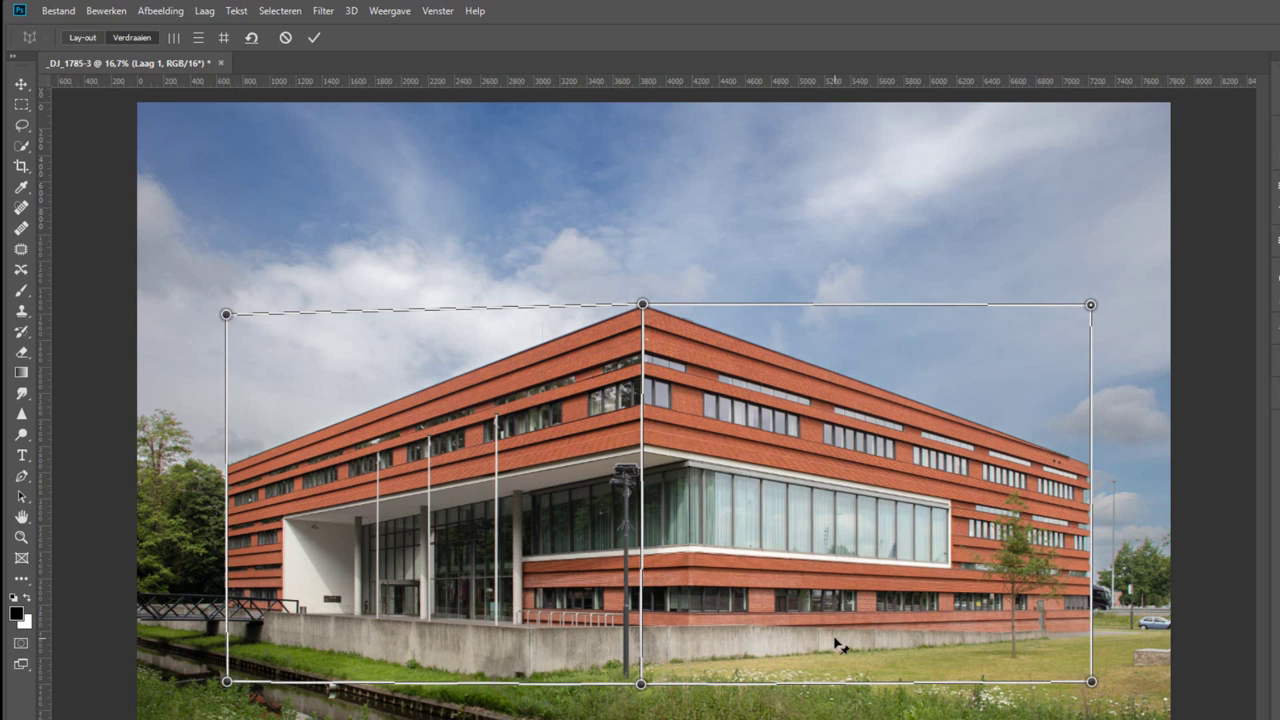
pyautogui.click(199, 37)
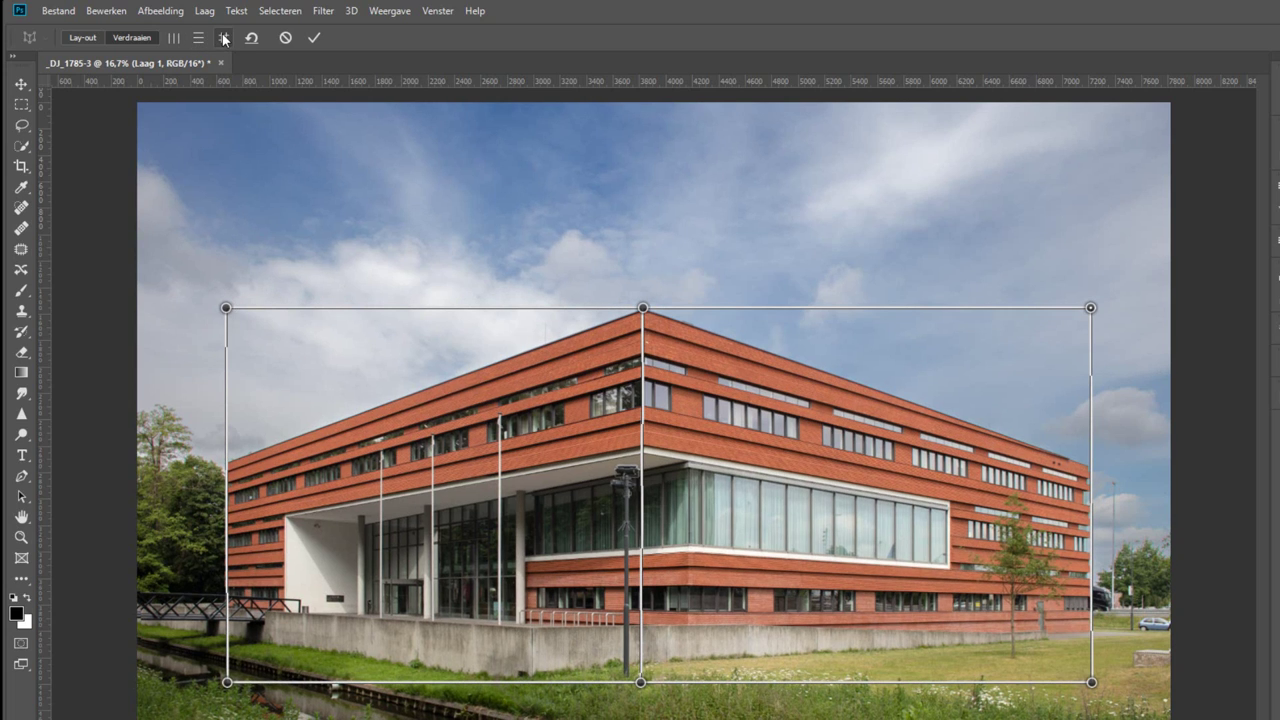
# Step: Apply the combined # straighten to square both horizontal and vertical grid edges
pyautogui.click(225, 42)
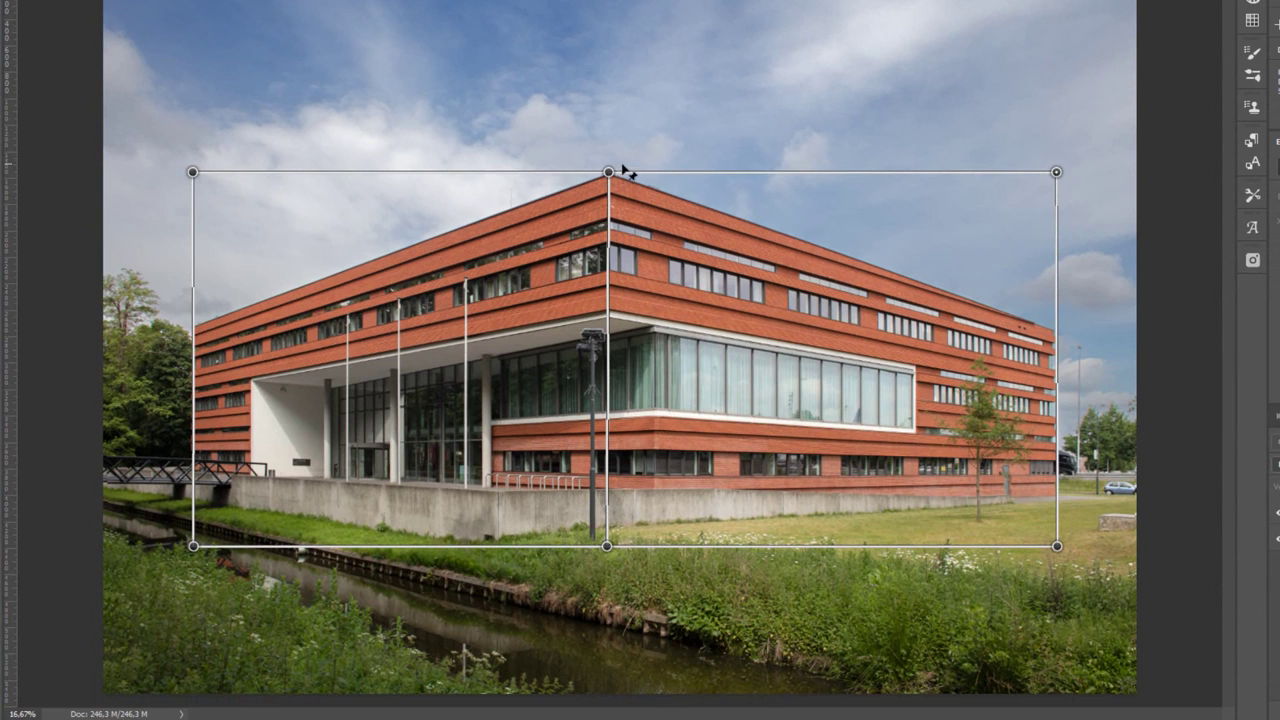
pyautogui.moveTo(617, 182); pyautogui.dragTo(662, 178)
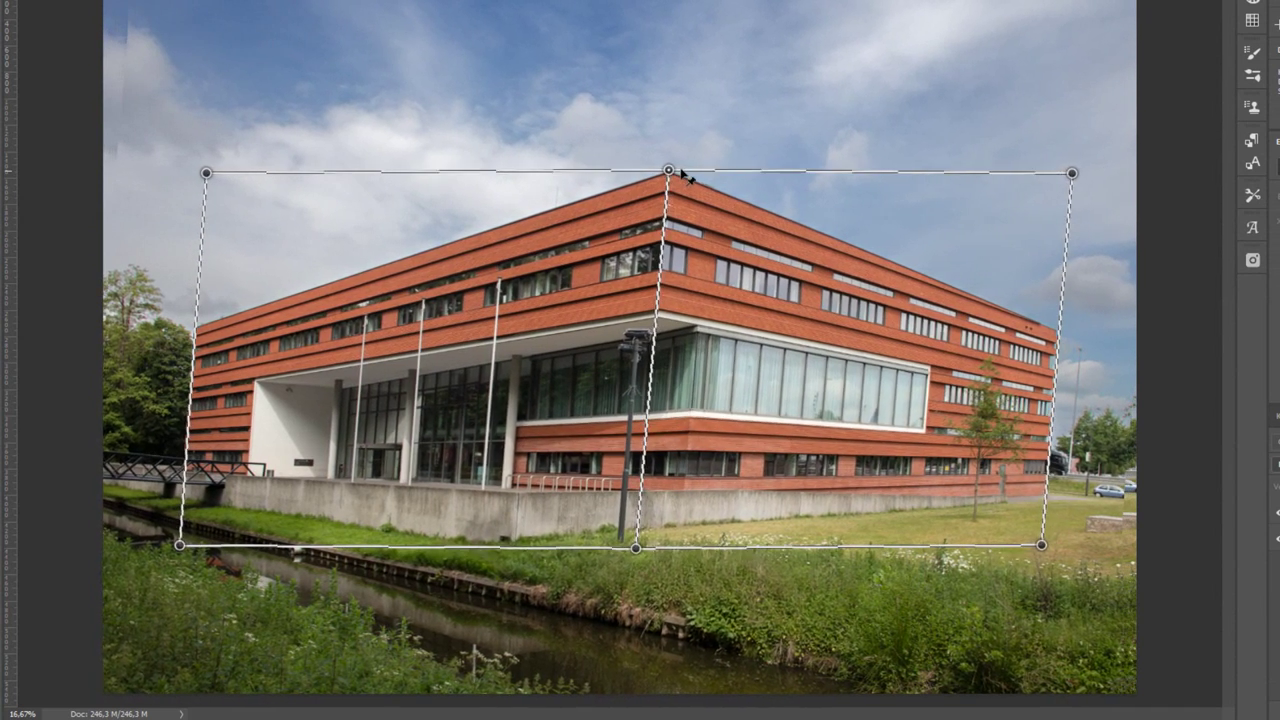
pyautogui.moveTo(662, 178); pyautogui.dragTo(734, 173)
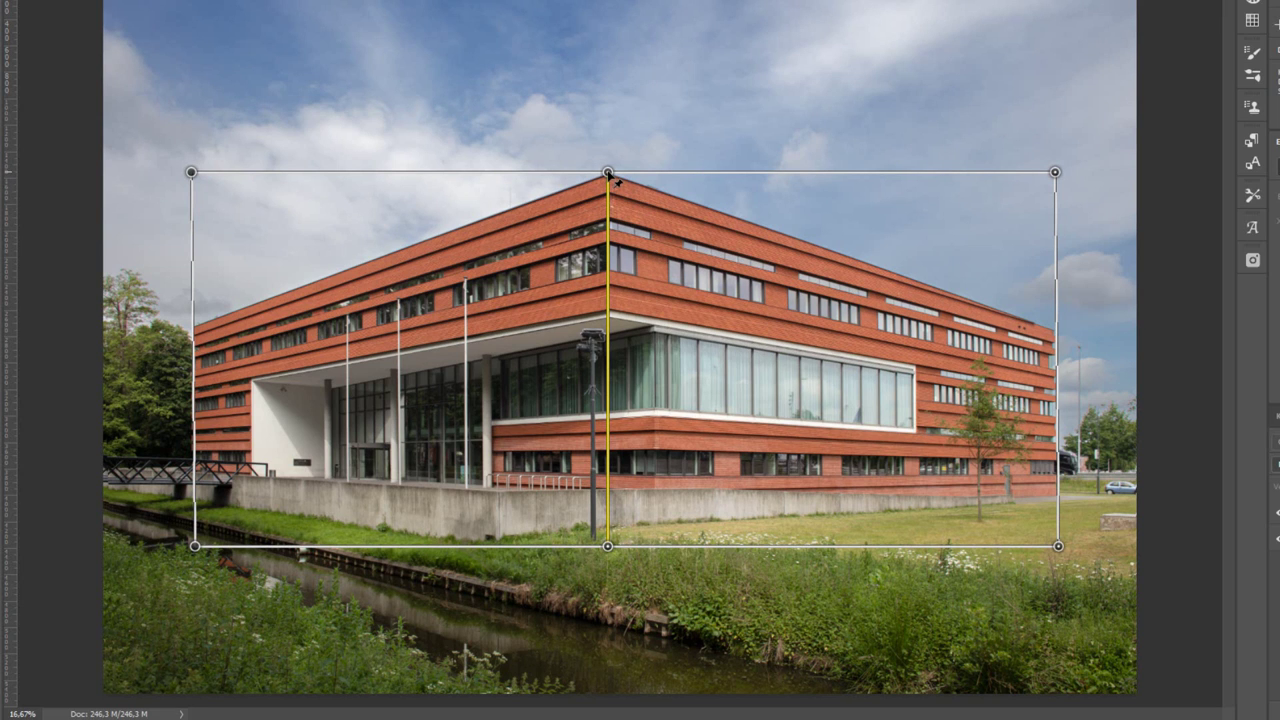
pyautogui.moveTo(614, 176); pyautogui.dragTo(778, 179)
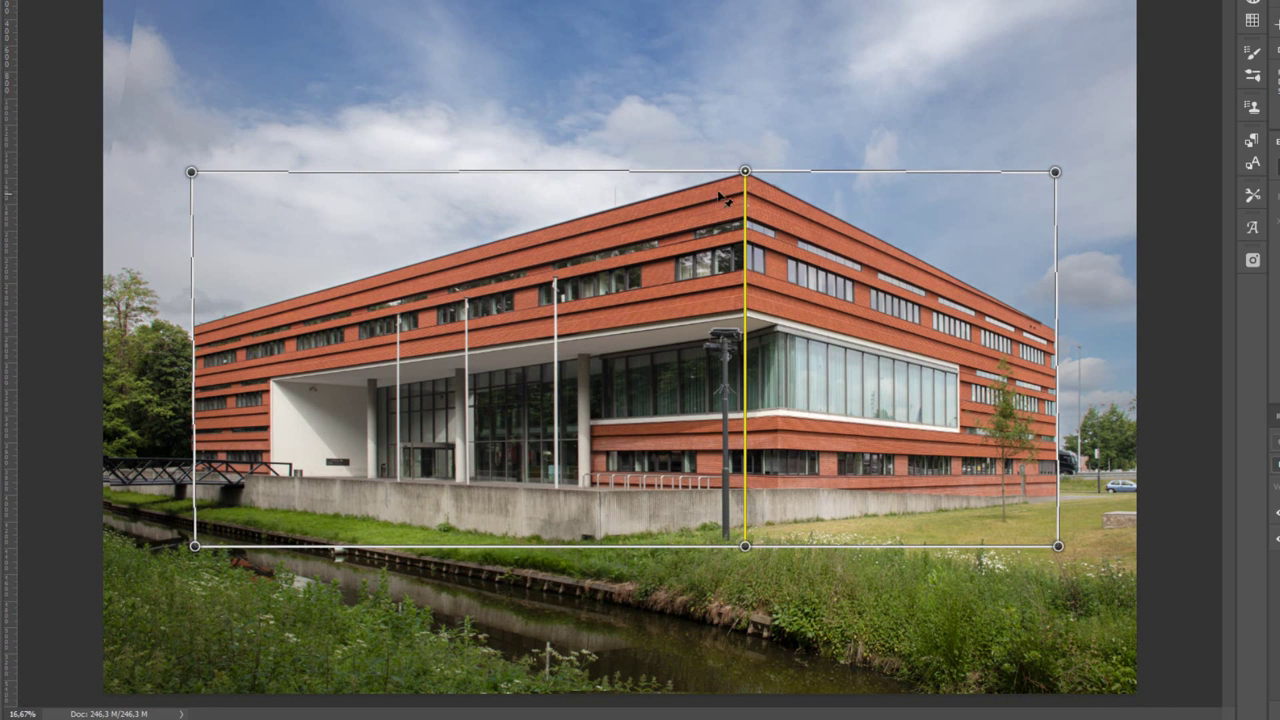
pyautogui.moveTo(745, 172); pyautogui.dragTo(1033, 157)
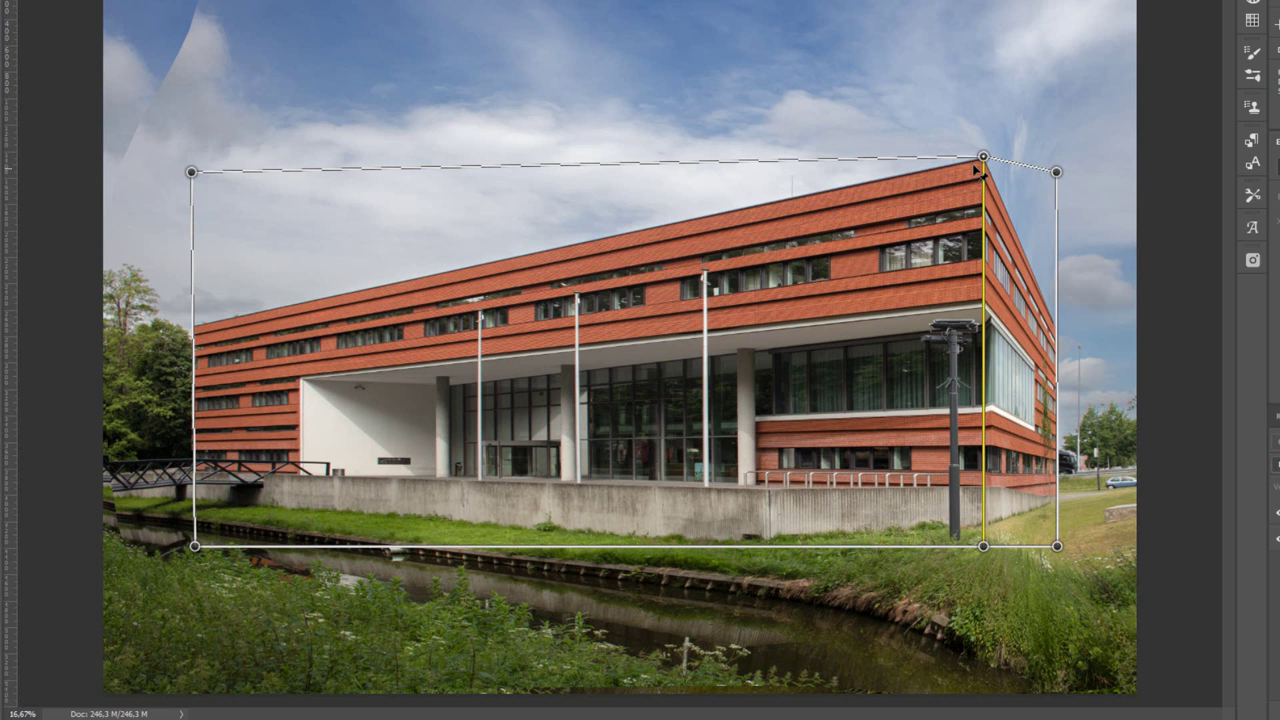
pyautogui.moveTo(985, 160); pyautogui.dragTo(608, 172)
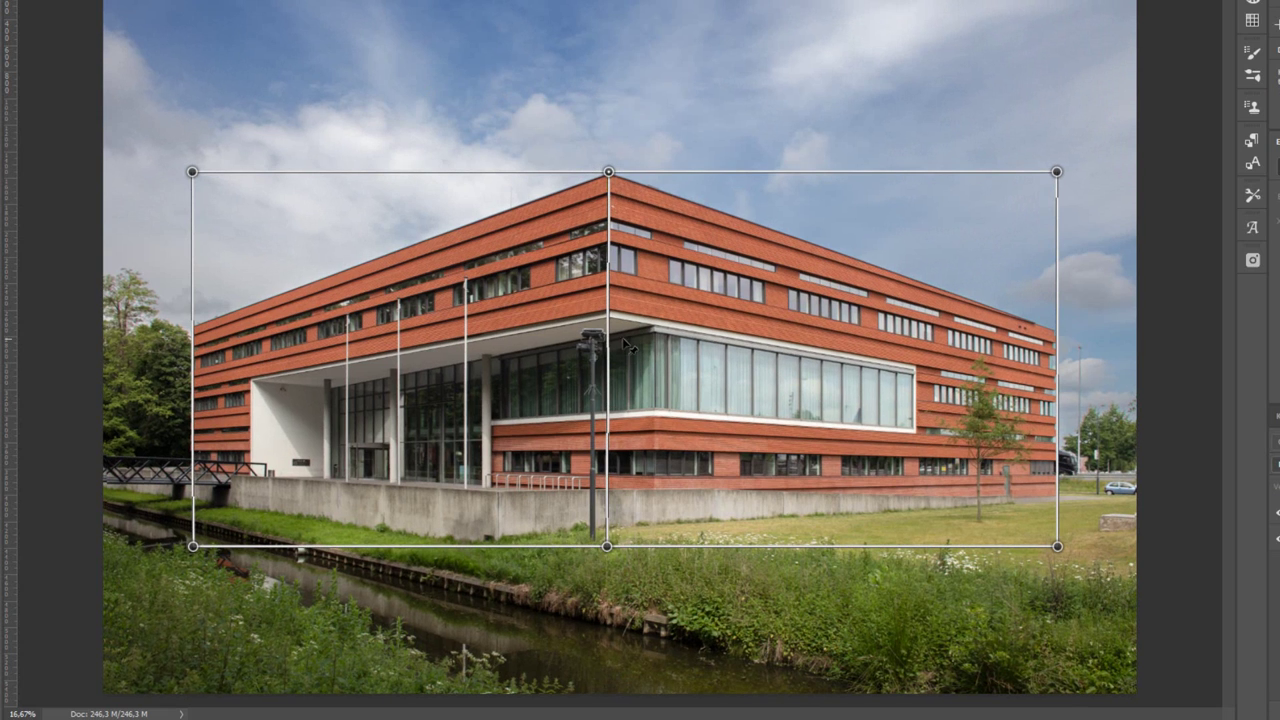
# Step: Lock the middle corner edge as a yellow vertical and shift it slightly right
pyautogui.keyDown('shift'); pyautogui.click(609, 345); pyautogui.keyUp('shift')
pyautogui.moveTo(616, 181); pyautogui.dragTo(711, 178)
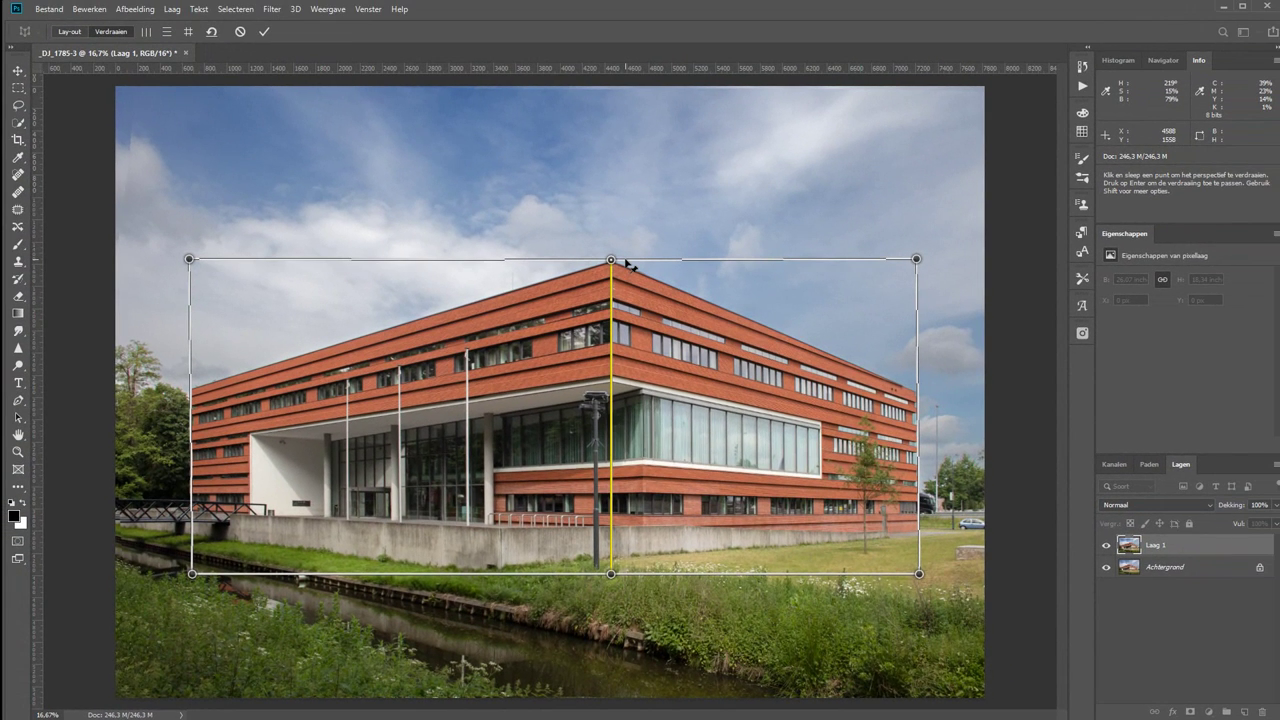
# Step: Commit the warp, then hide and show Laag 1 to compare with the original
pyautogui.click(265, 32)
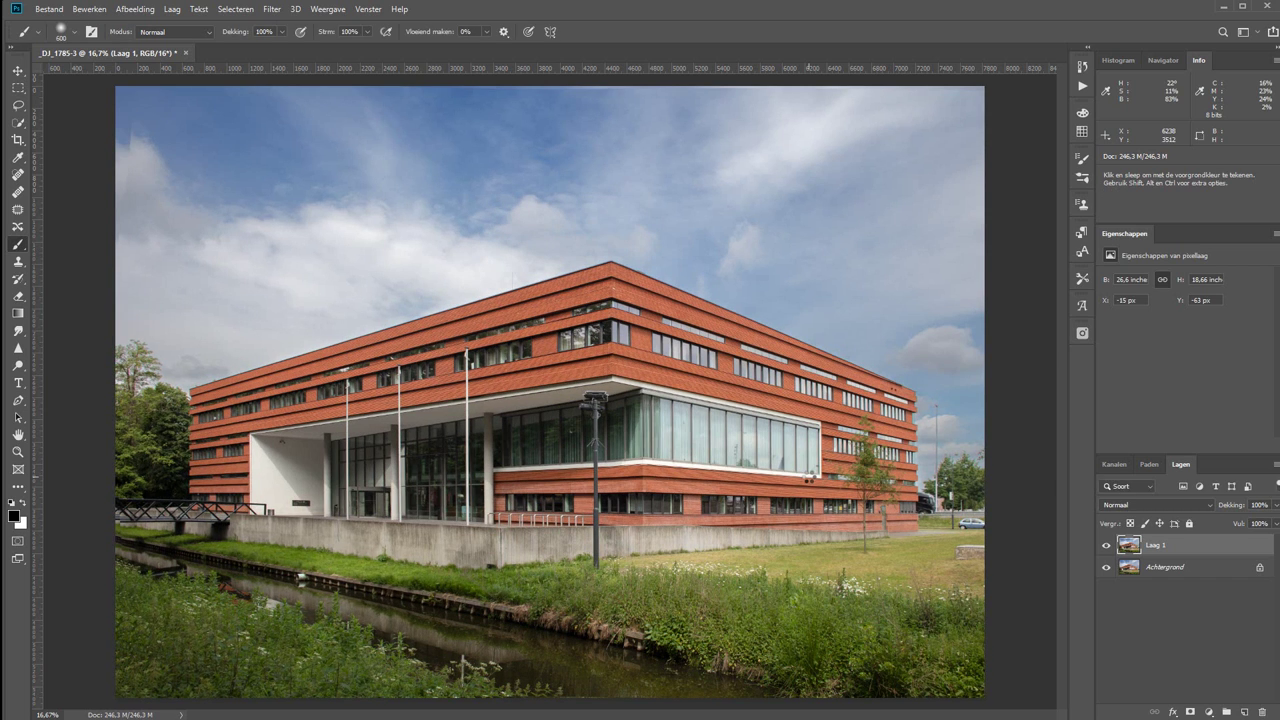
pyautogui.click(1106, 545)
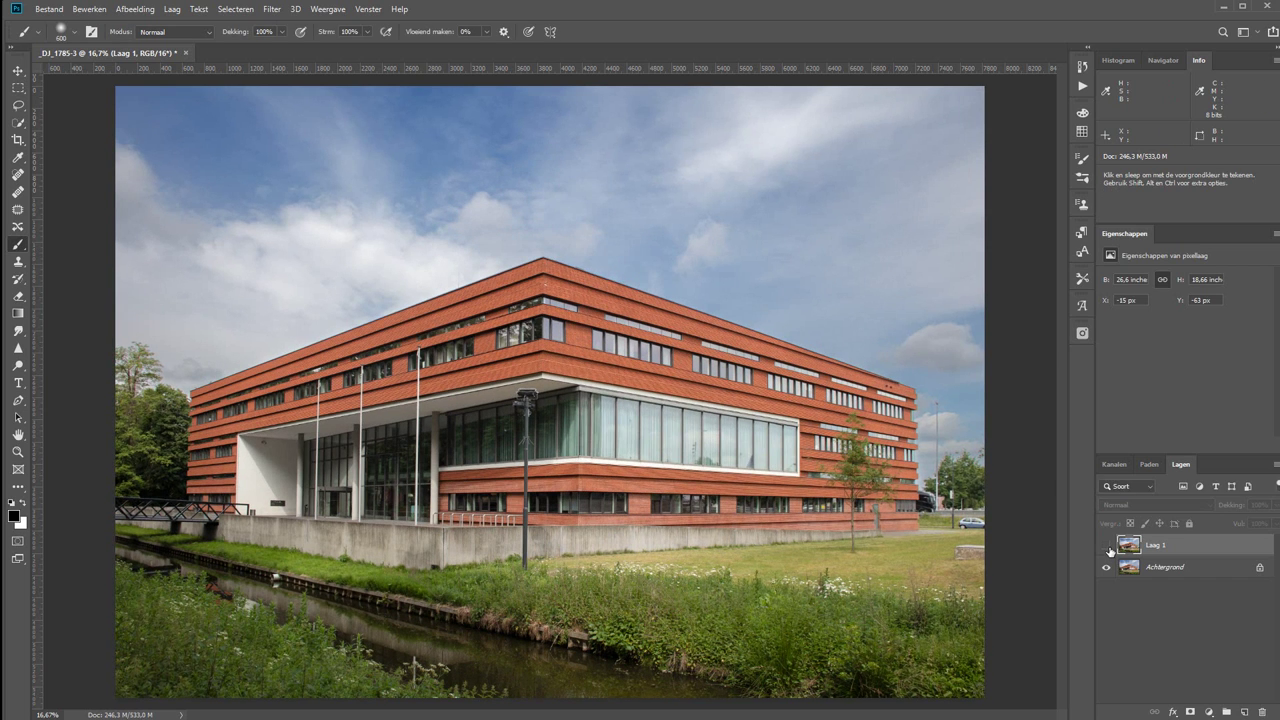
pyautogui.click(1106, 545)
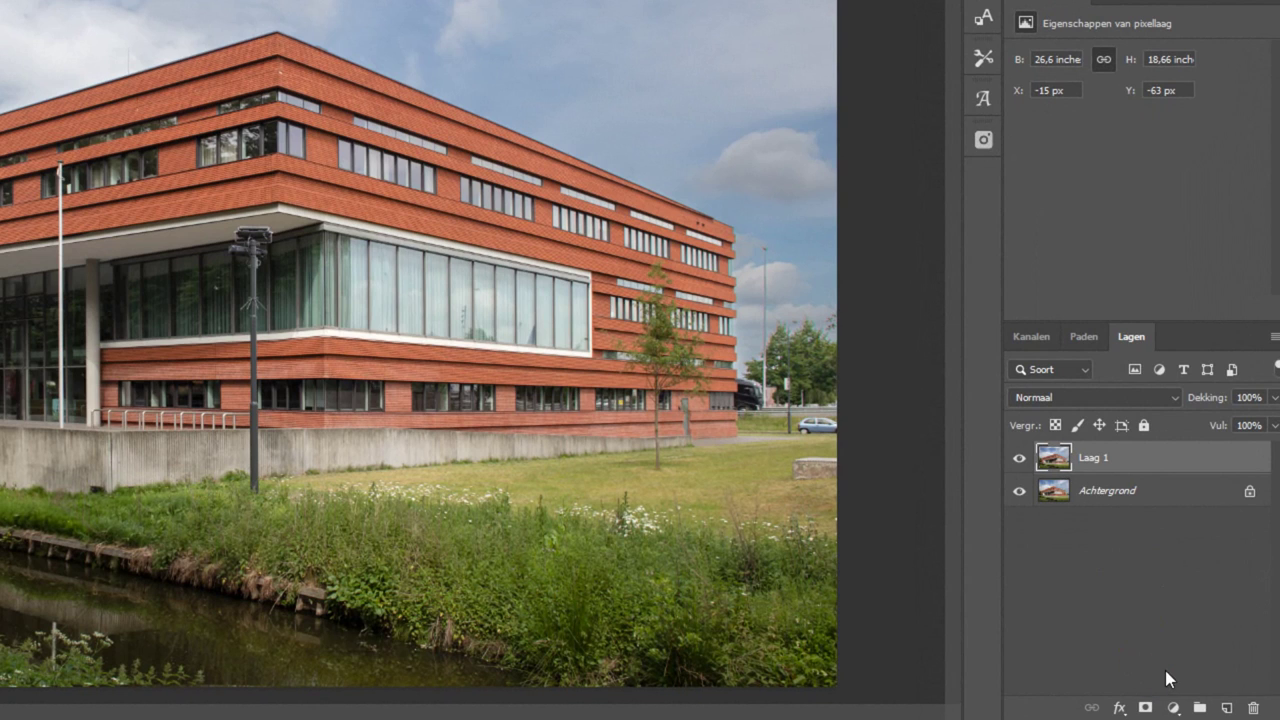
# Step: Add a mask to Laag 1, paint out part of the bottom grass, and toggle the mask
pyautogui.click(1146, 708)
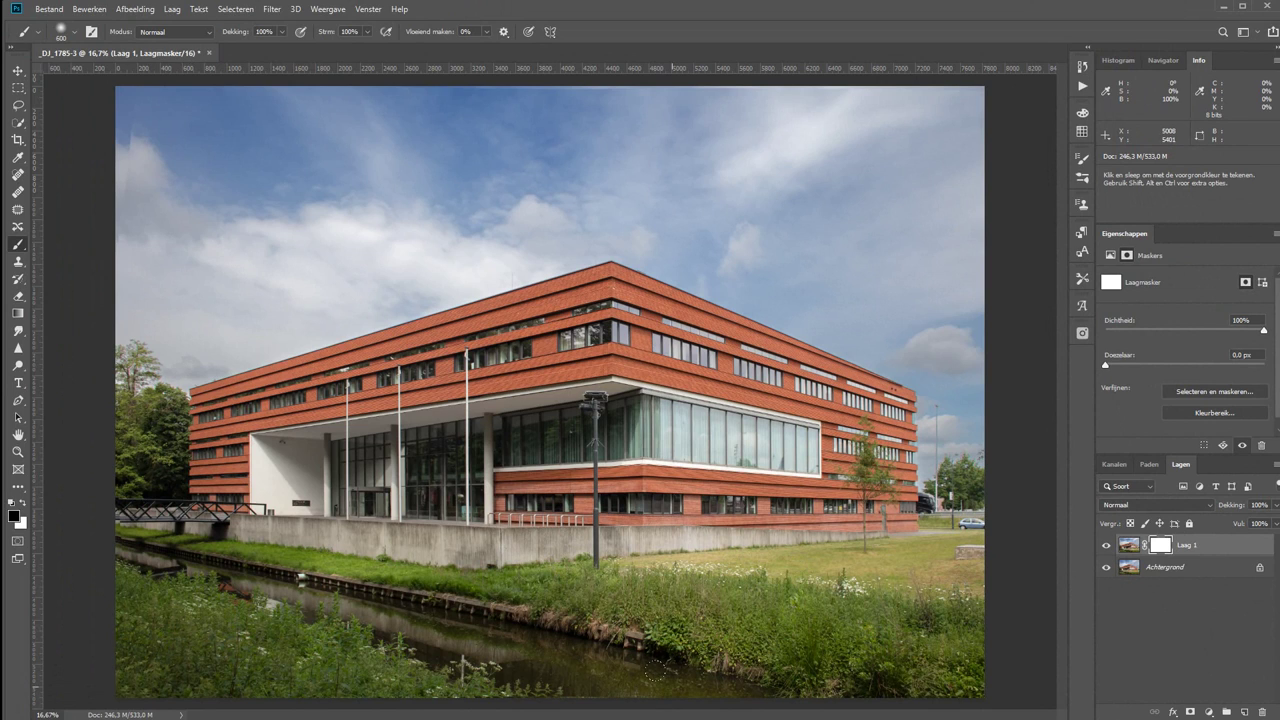
pyautogui.click(1106, 567)
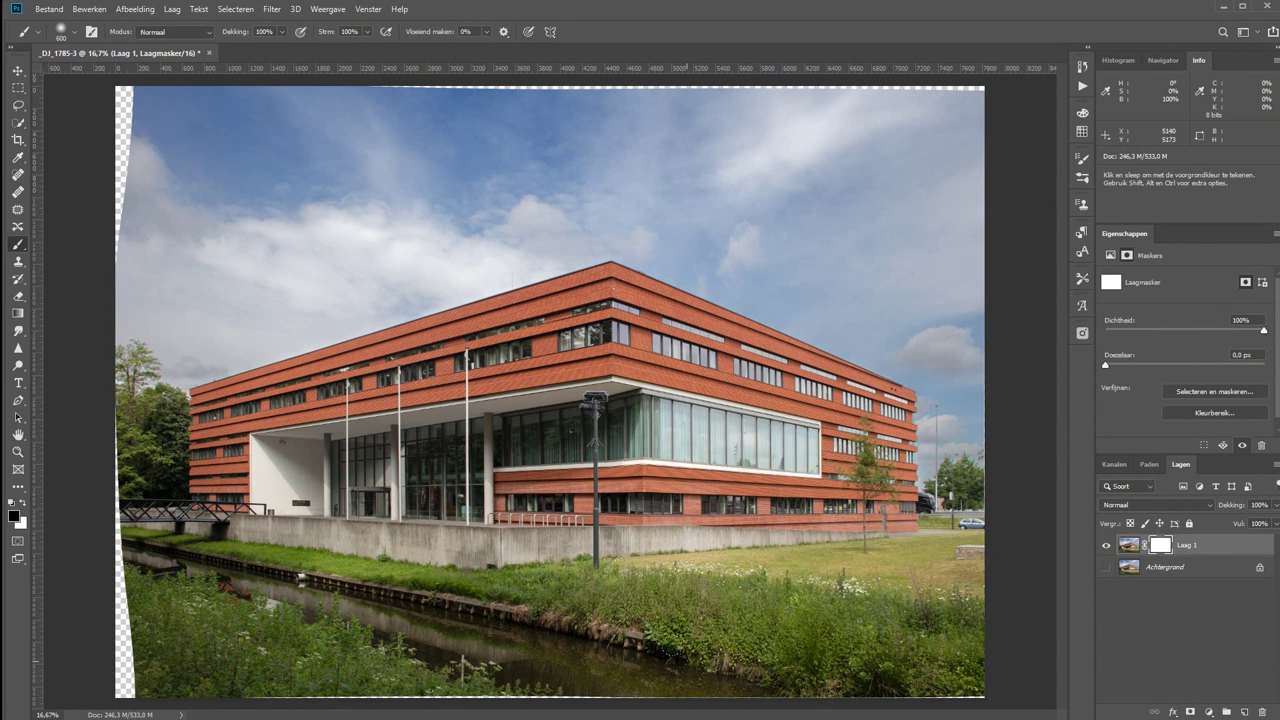
pyautogui.moveTo(660, 658)
pyautogui.mouseDown()
pyautogui.moveTo(812, 665)
pyautogui.moveTo(675, 676)
pyautogui.mouseUp()
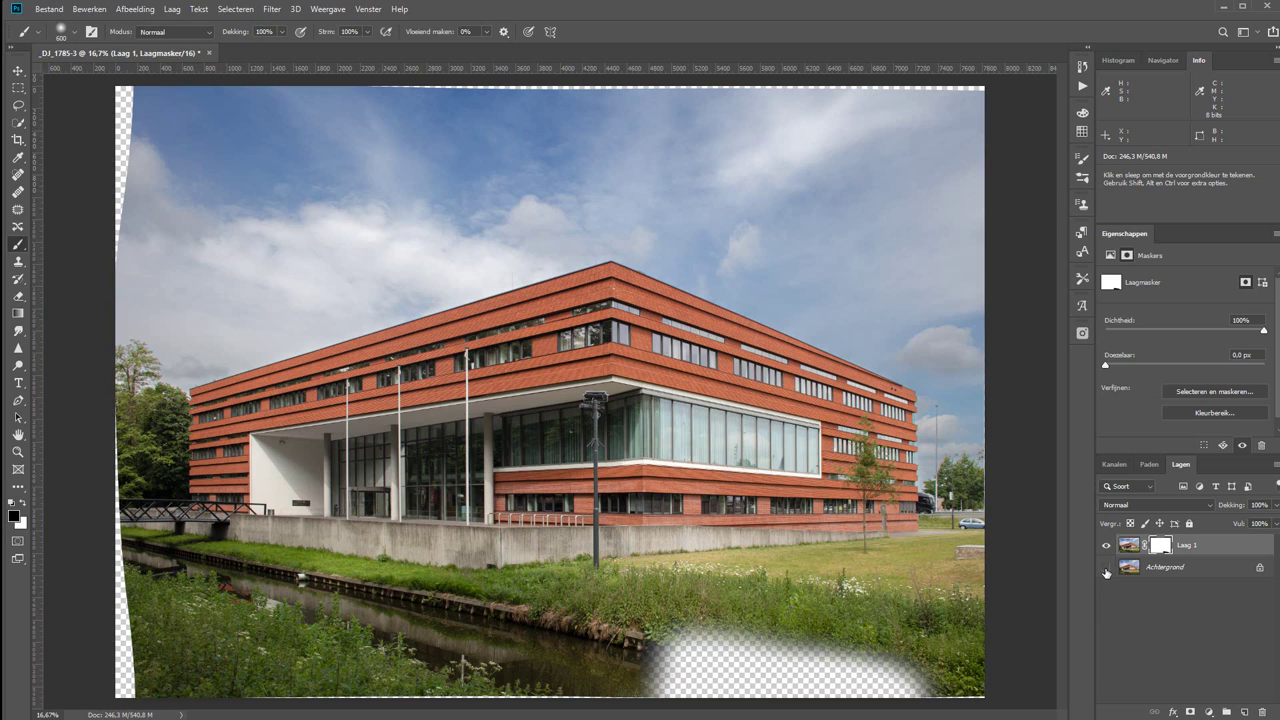
pyautogui.click(1106, 568)
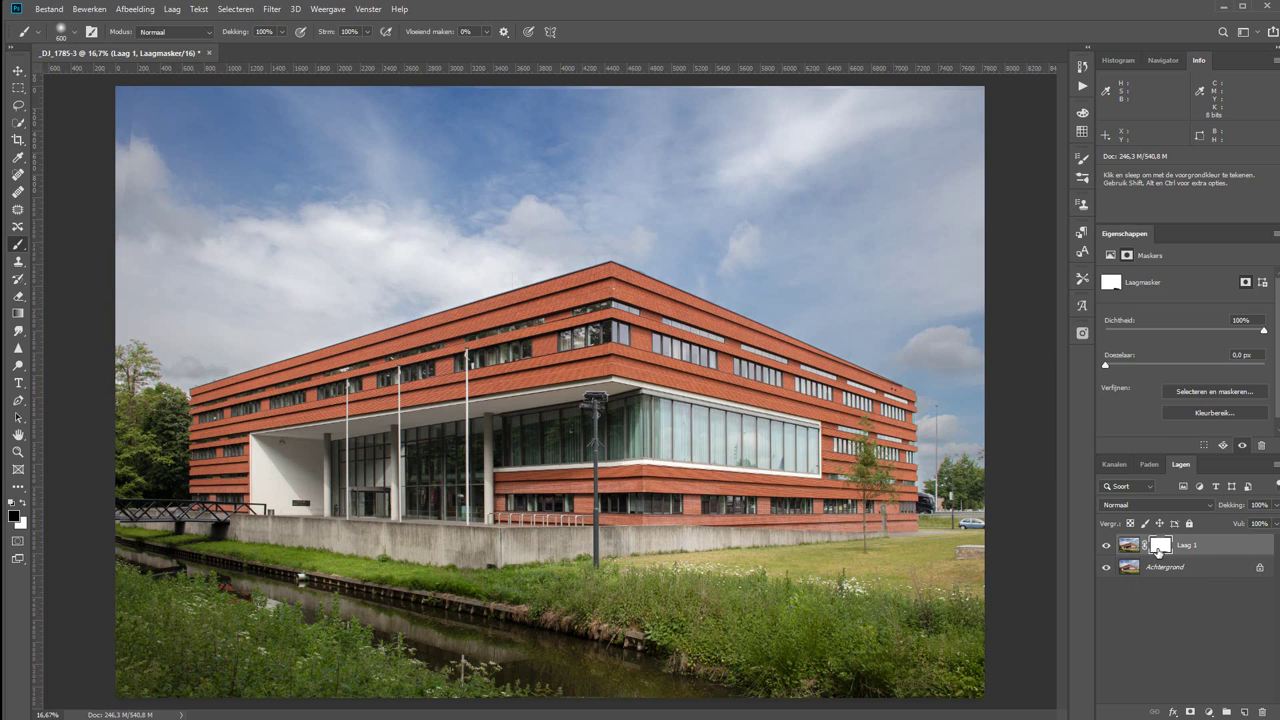
pyautogui.keyDown('shift'); pyautogui.click(1160, 546); pyautogui.keyUp('shift')
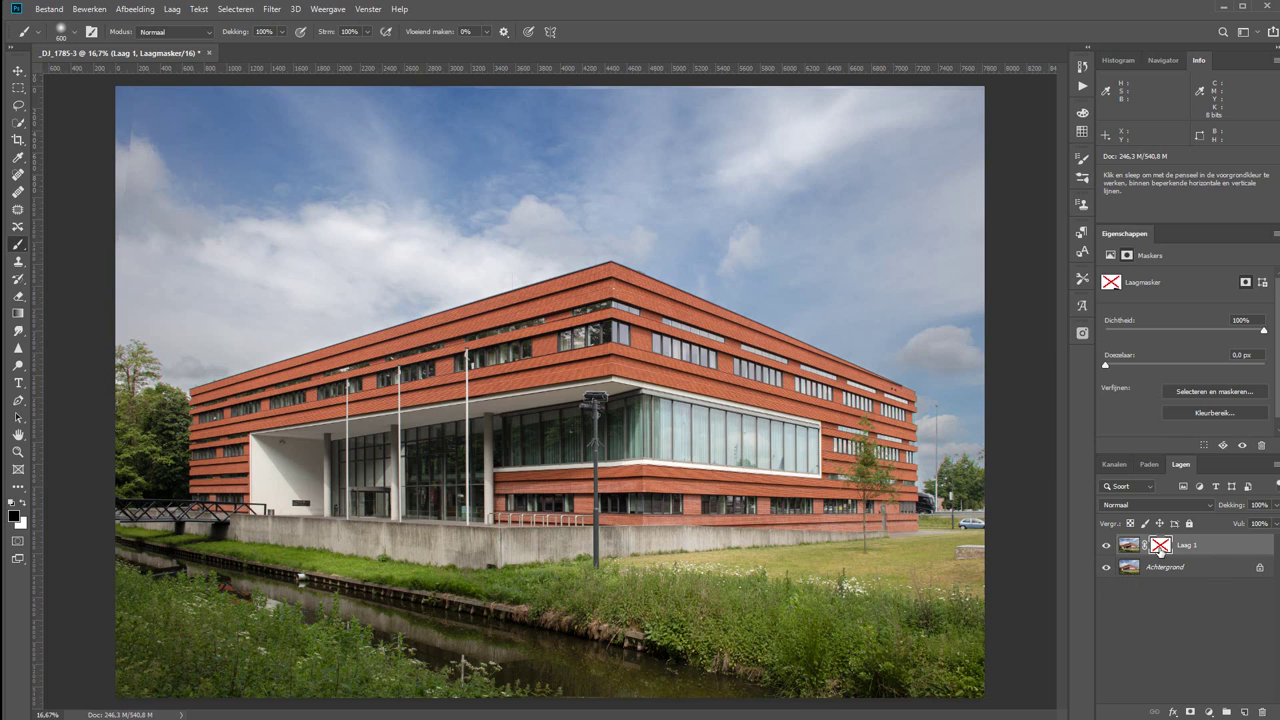
pyautogui.keyDown('shift'); pyautogui.click(1160, 548); pyautogui.keyUp('shift')
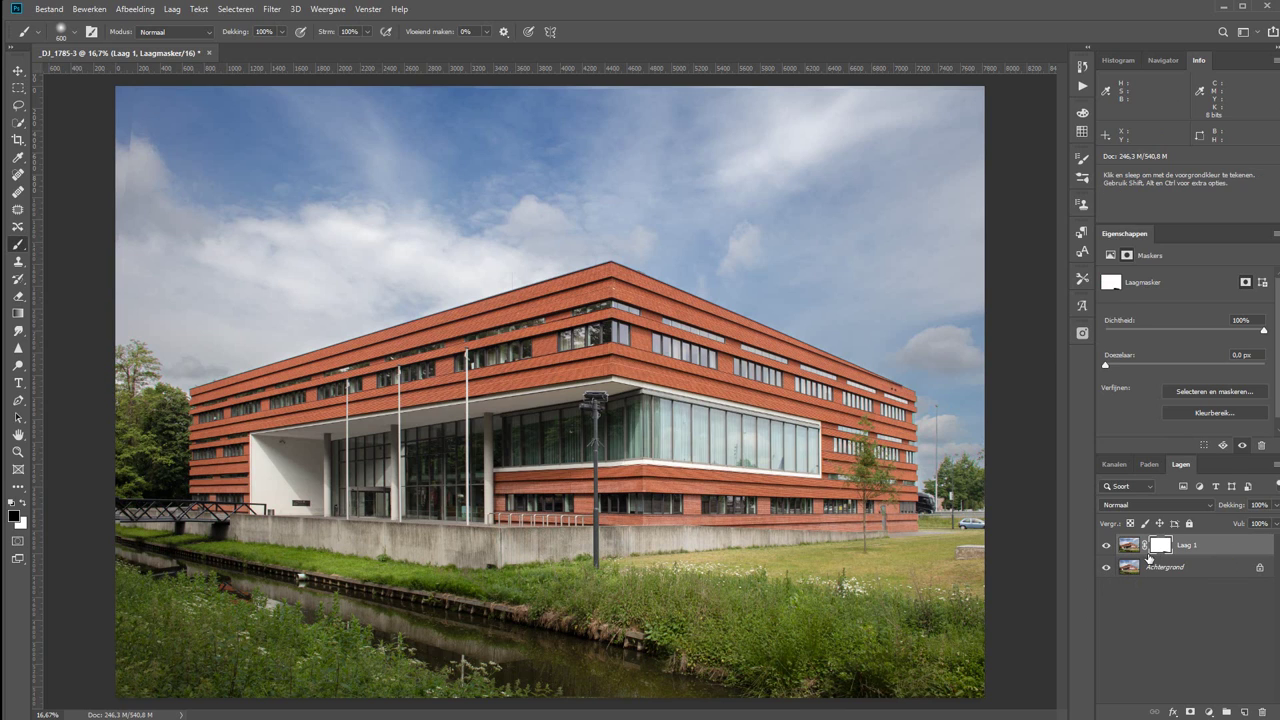